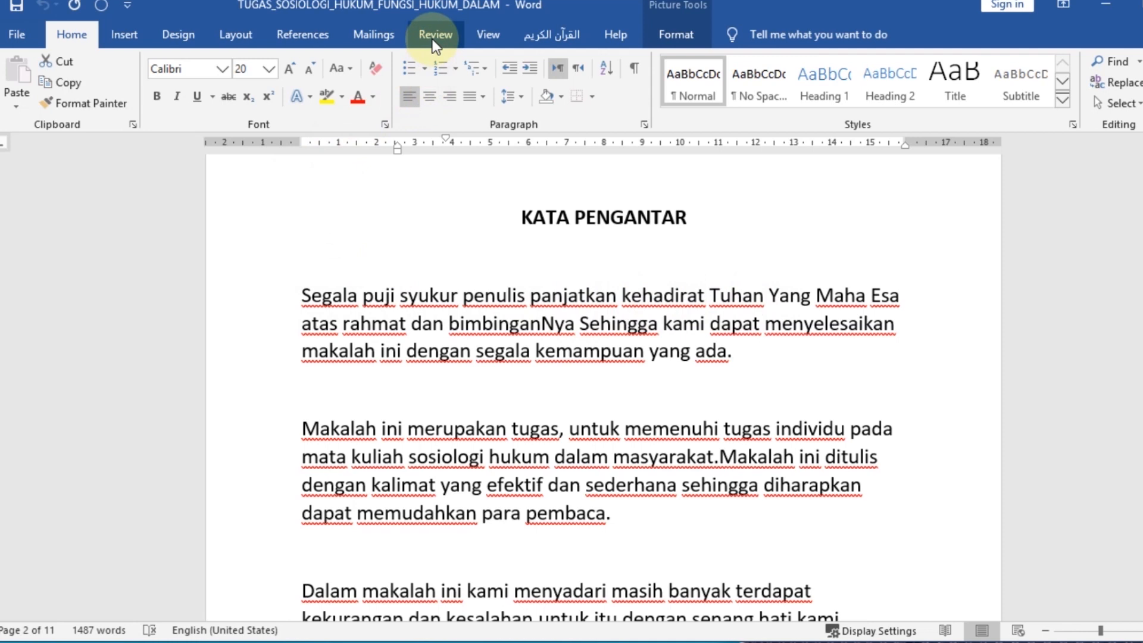
pyautogui.click(433, 36)
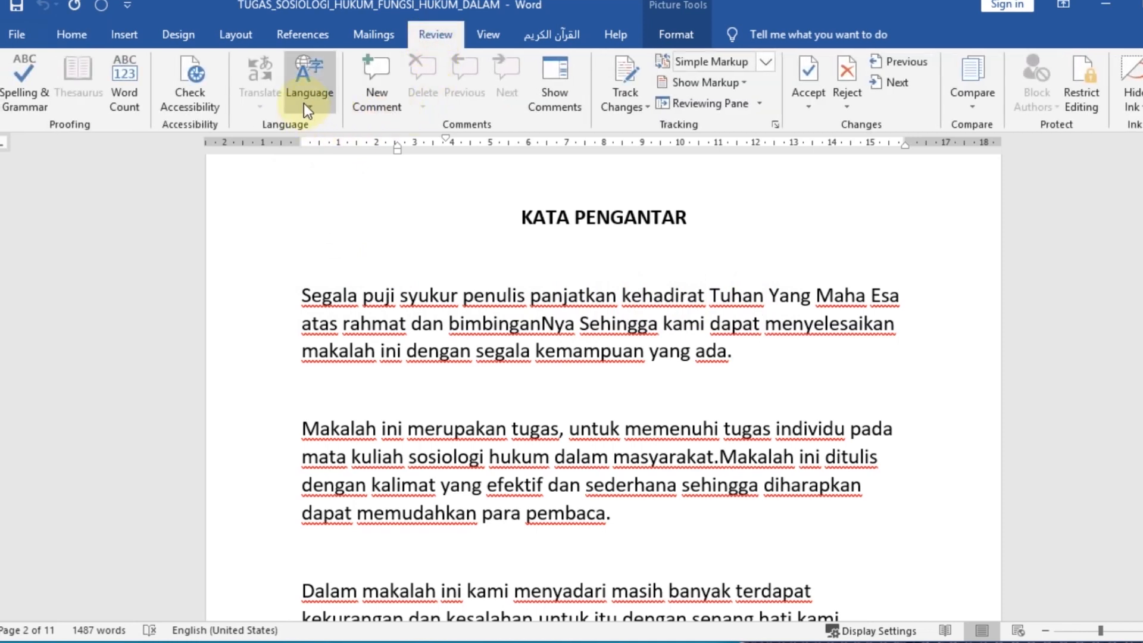
pyautogui.click(307, 105)
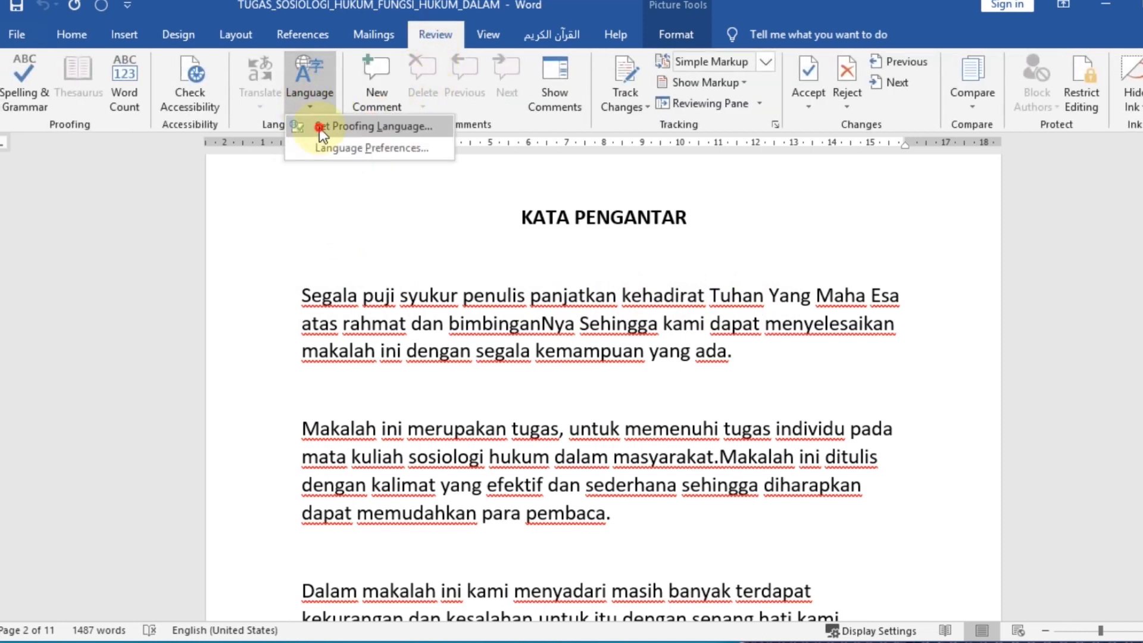
pyautogui.click(319, 127)
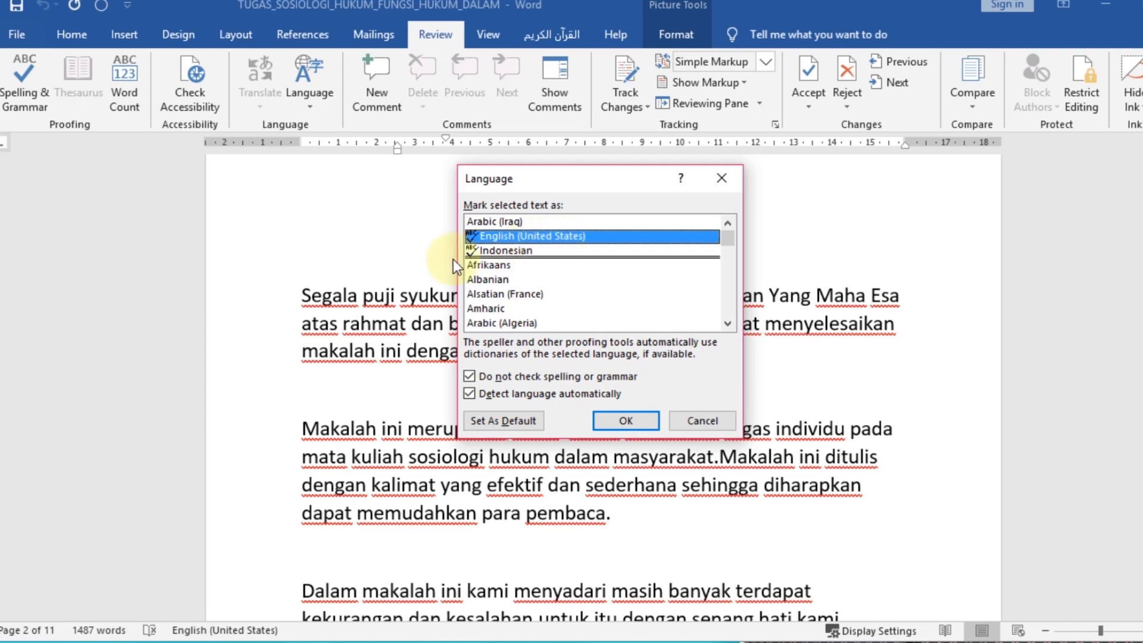
pyautogui.click(495, 252)
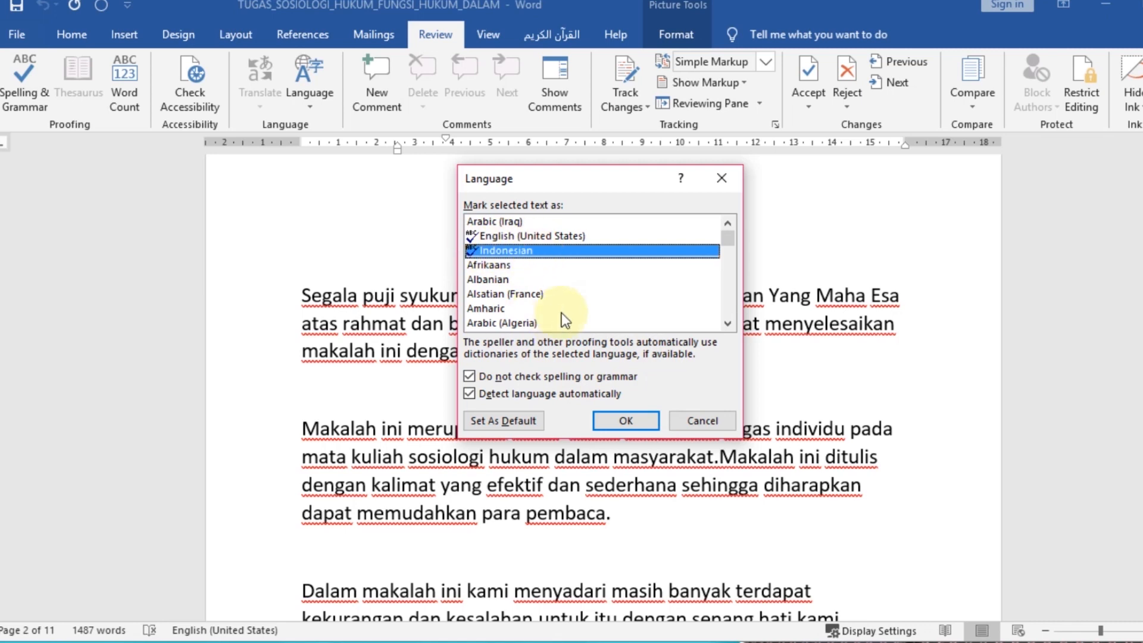
pyautogui.click(533, 238)
pyautogui.click(526, 251)
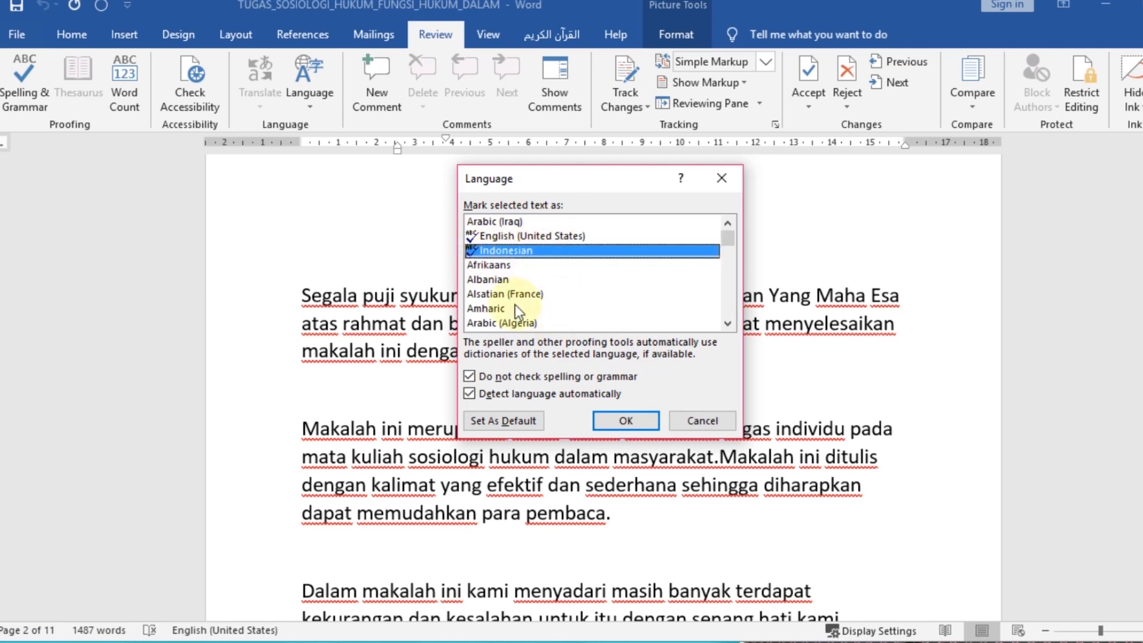
pyautogui.click(704, 423)
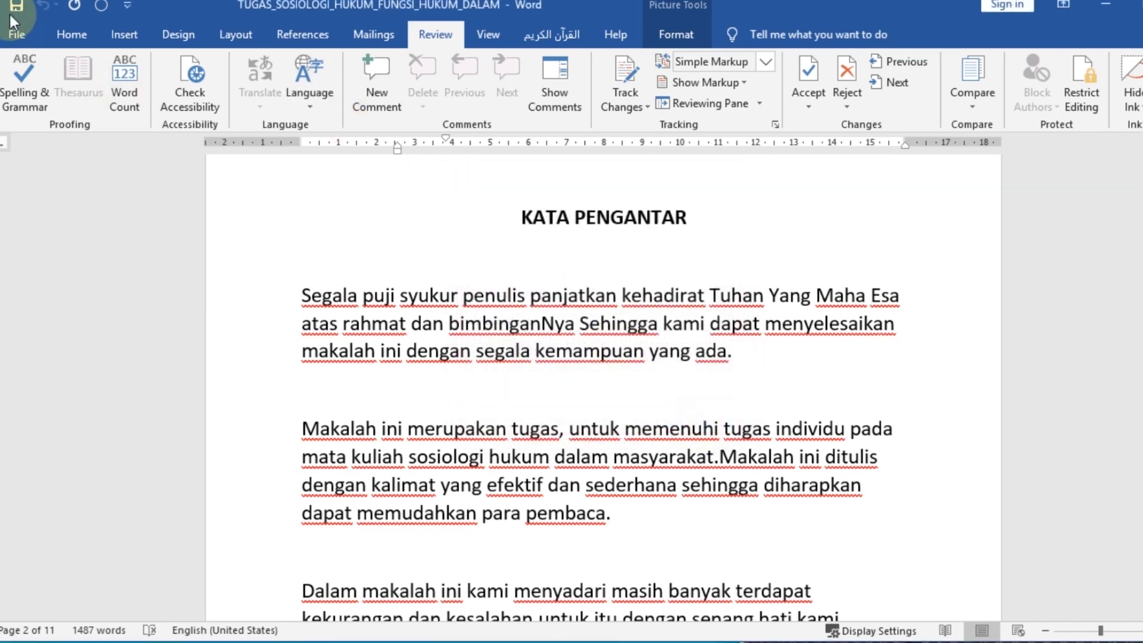
# Check the proofing status of Indonesian in the Office language options and look through the authoring languages available to add
pyautogui.click(17, 34)
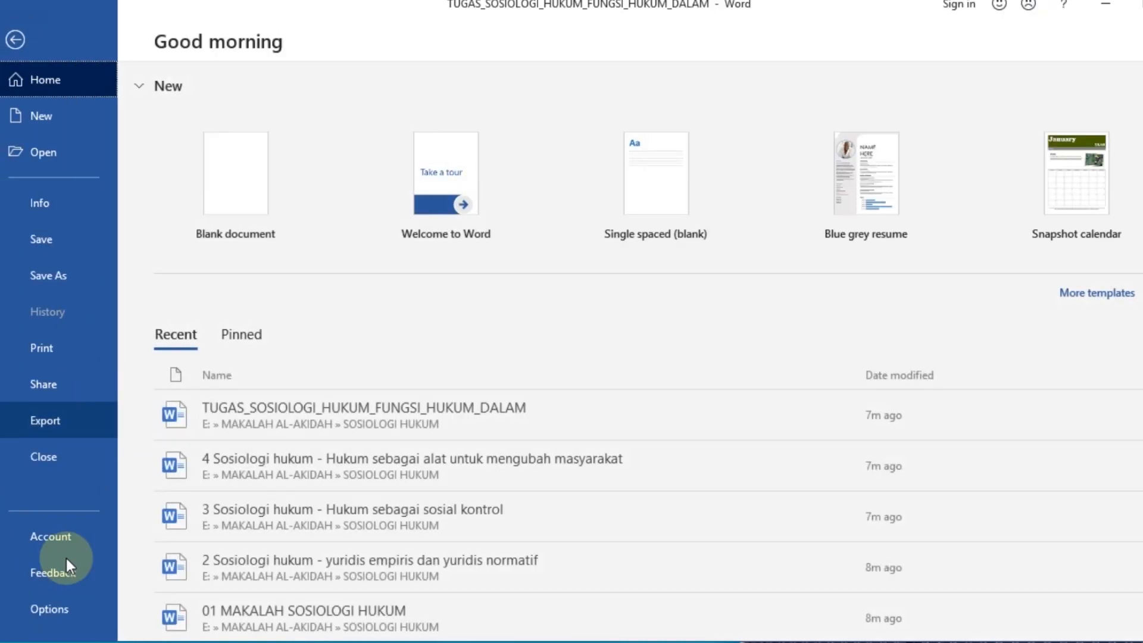
pyautogui.click(59, 612)
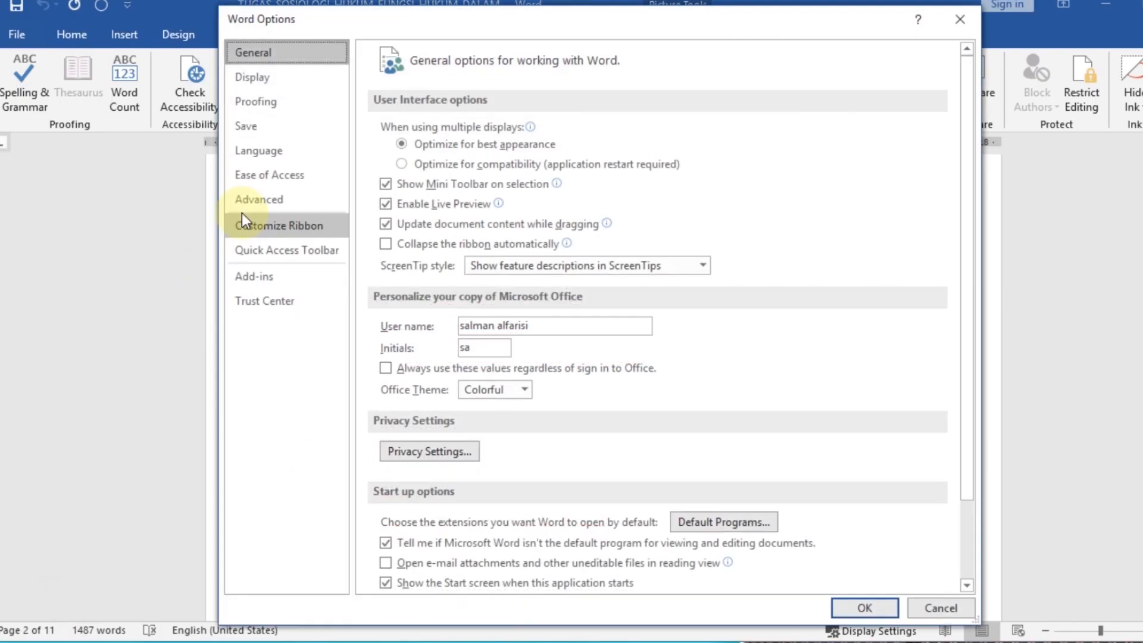
pyautogui.click(293, 152)
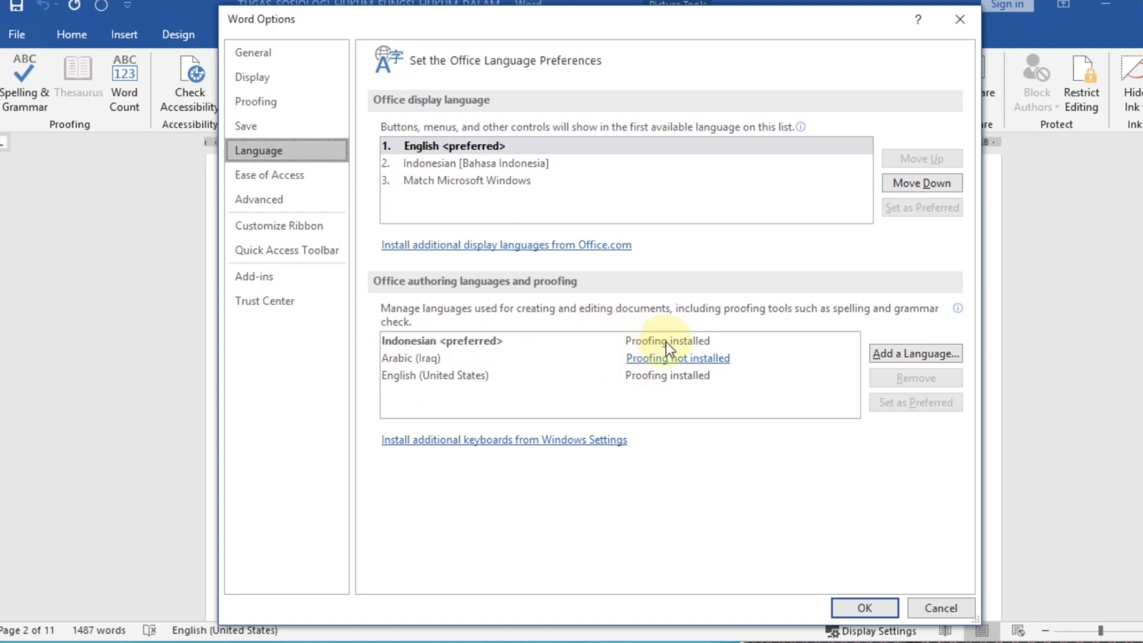
pyautogui.click(896, 355)
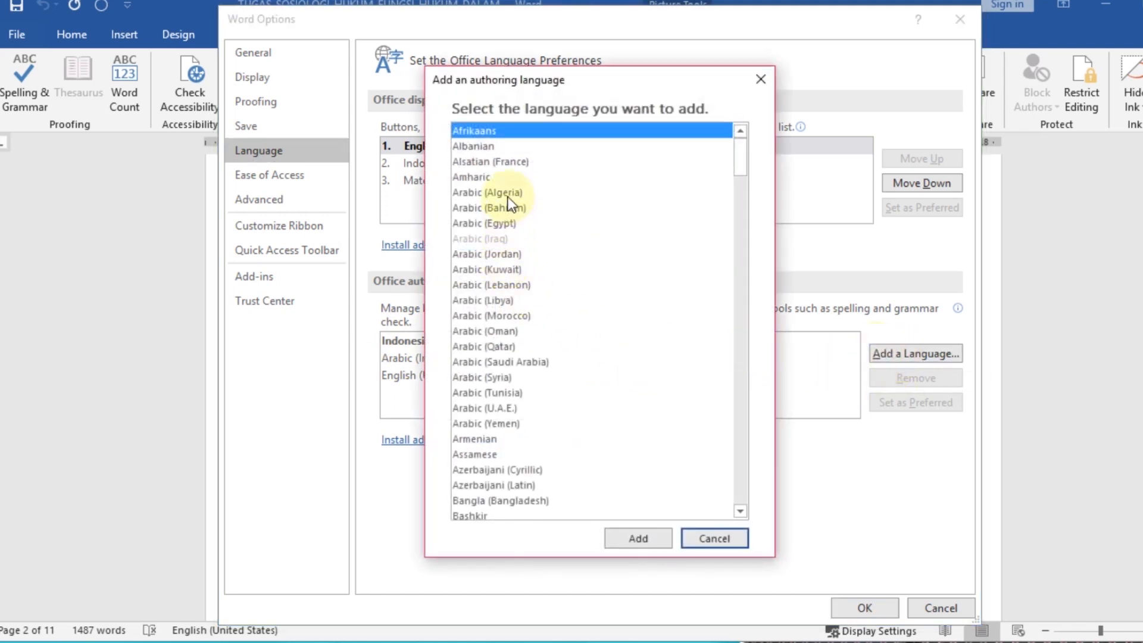
pyautogui.scroll(-20, 508, 227)
pyautogui.scroll(-16, 559, 351)
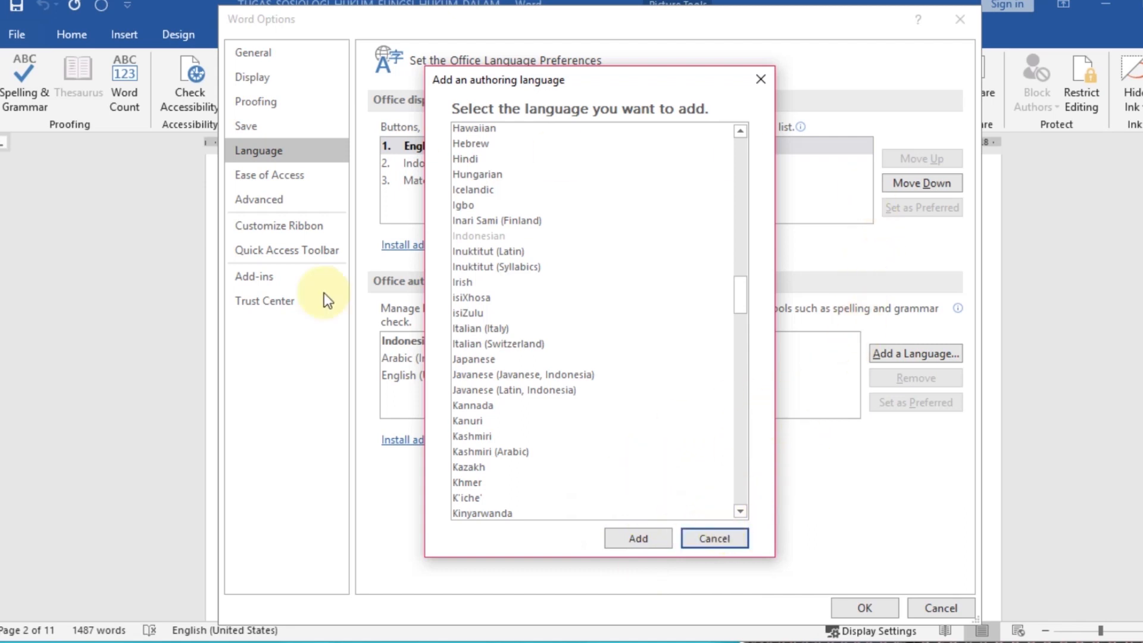
pyautogui.click(709, 539)
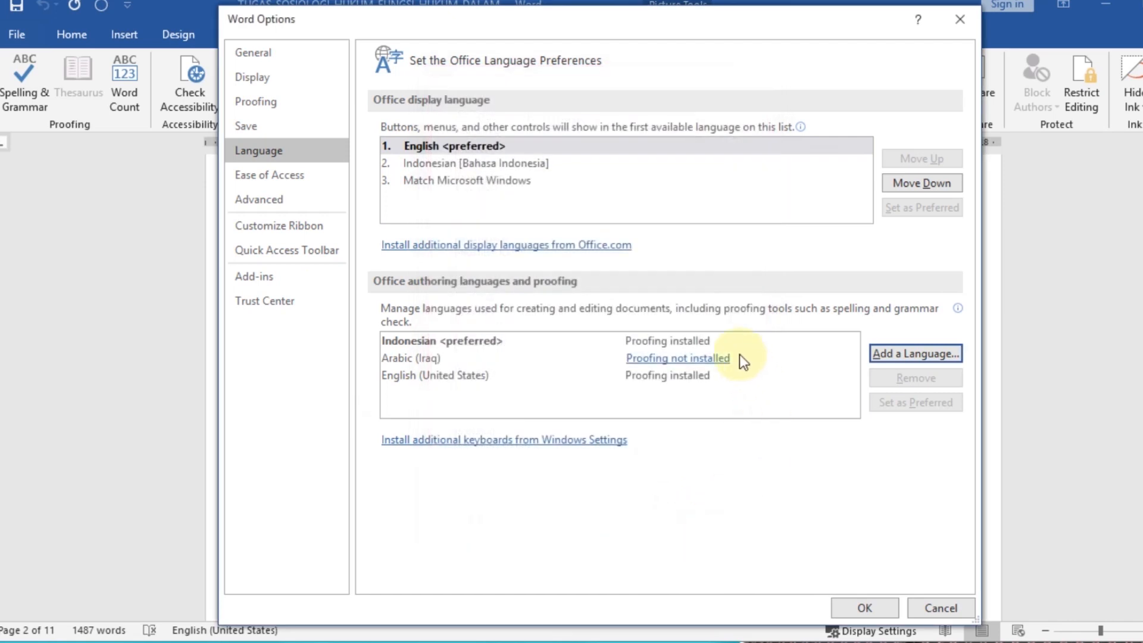
pyautogui.click(941, 607)
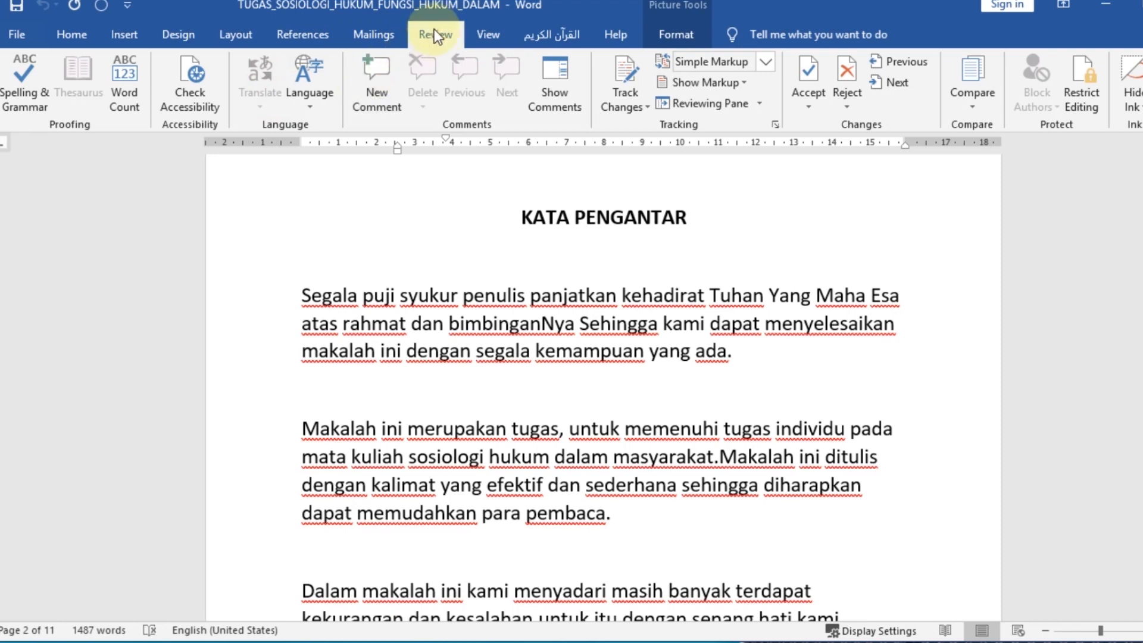
# View the proofing language choices for the text and the Office language preferences, leaving both without changes
pyautogui.click(306, 109)
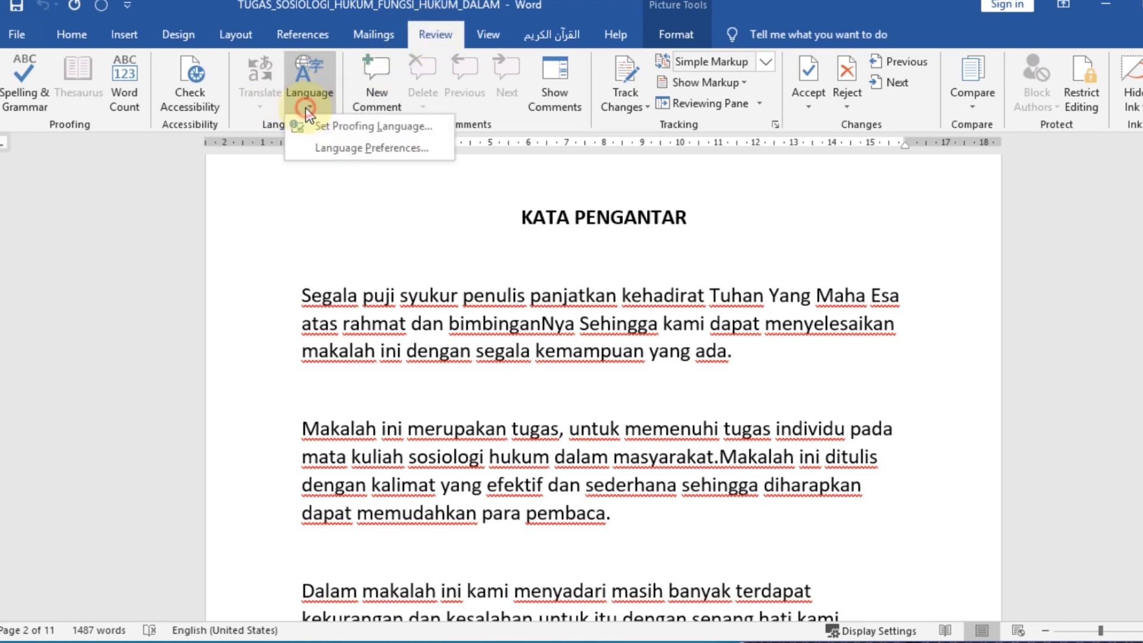
pyautogui.click(312, 123)
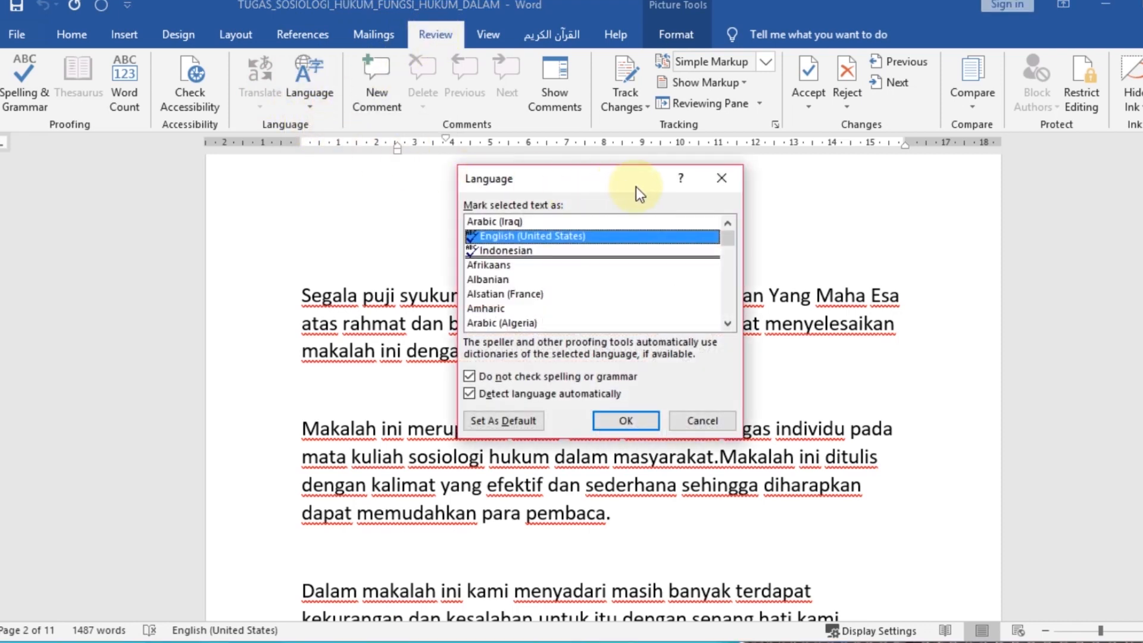
pyautogui.click(722, 178)
pyautogui.click(302, 95)
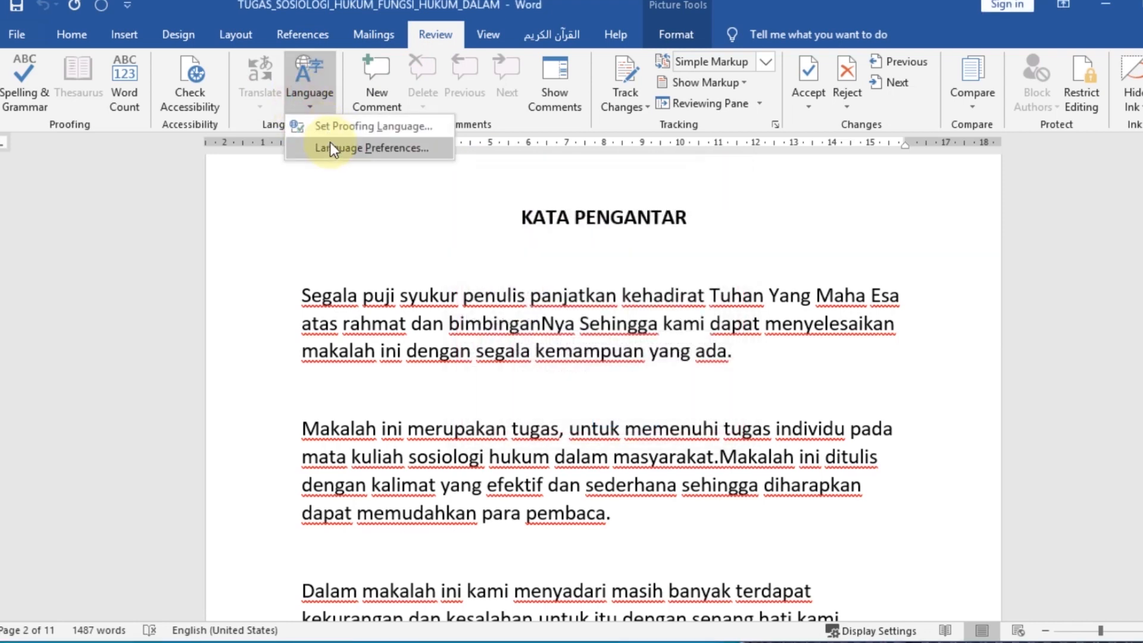
pyautogui.click(334, 149)
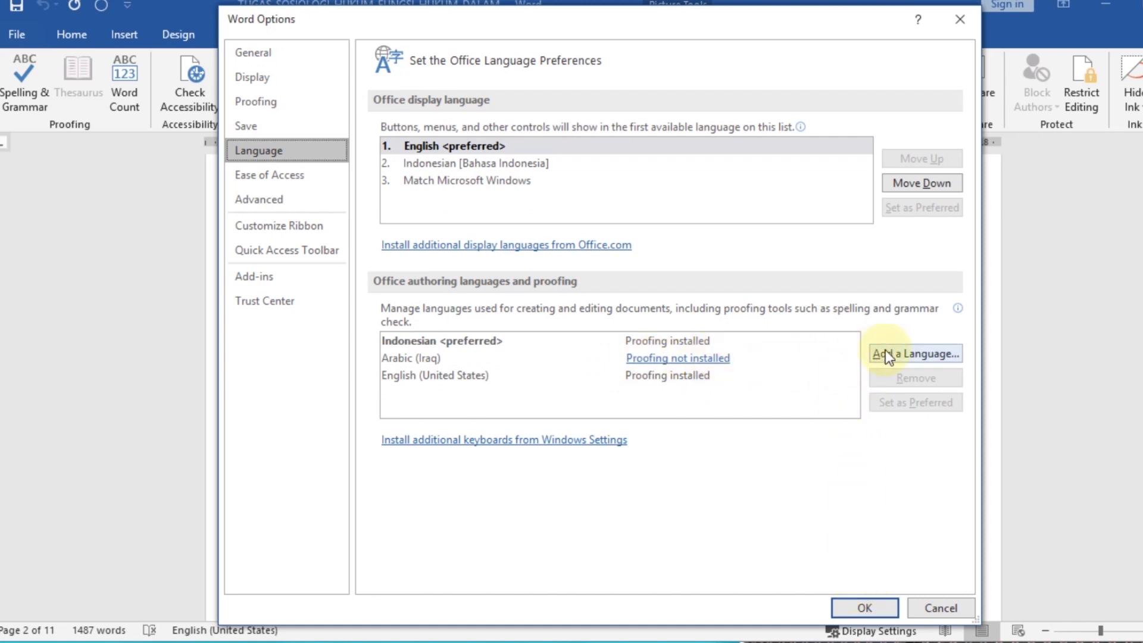
pyautogui.click(940, 608)
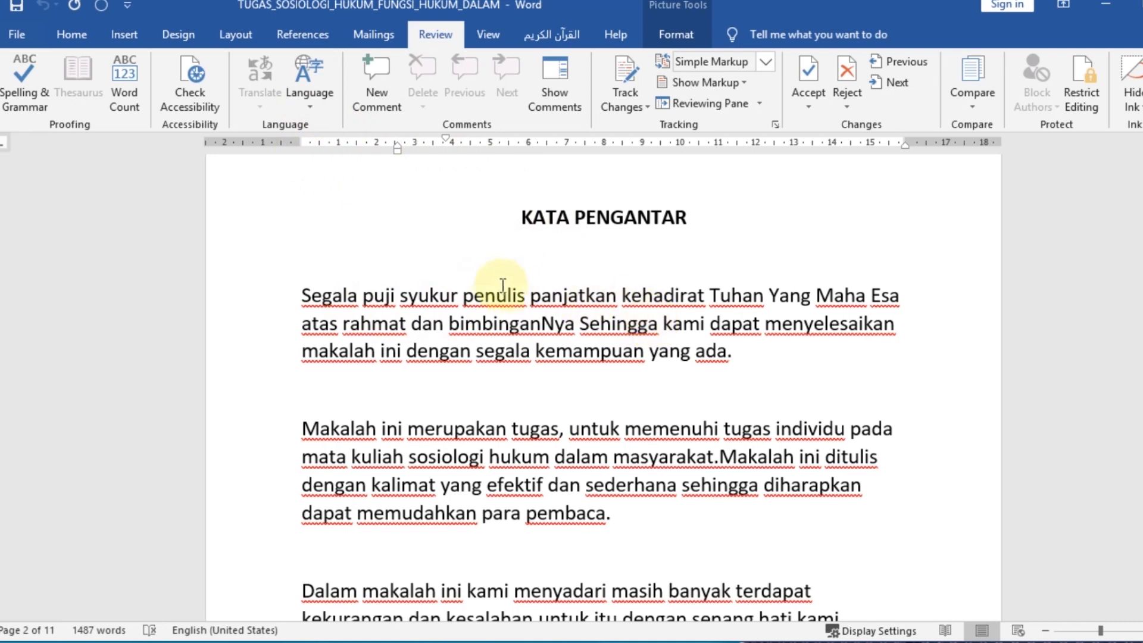
# Set the proofing language of the entire document text to Indonesian, and clear the selection
pyautogui.click(429, 295)
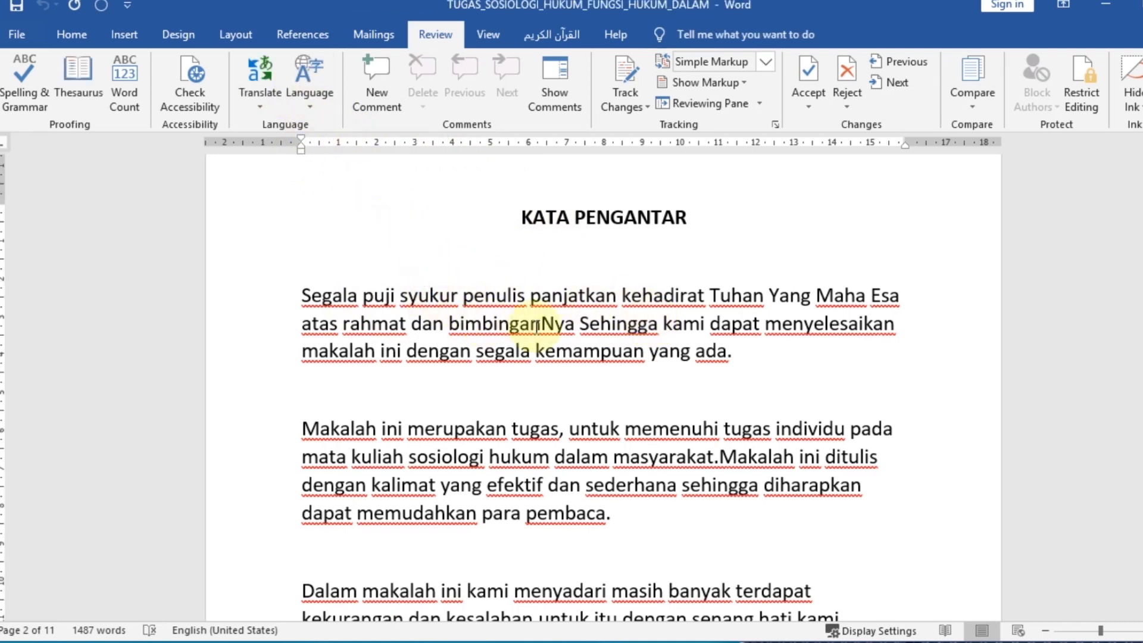
pyautogui.hotkey('ctrl', 'a')
pyautogui.click(320, 101)
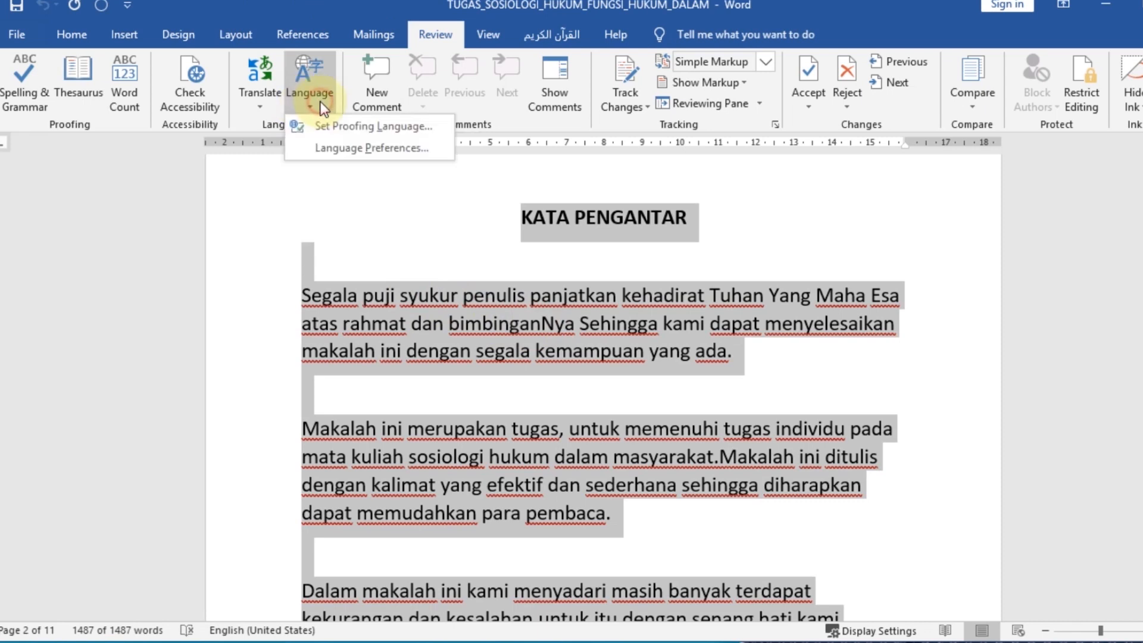
pyautogui.click(342, 131)
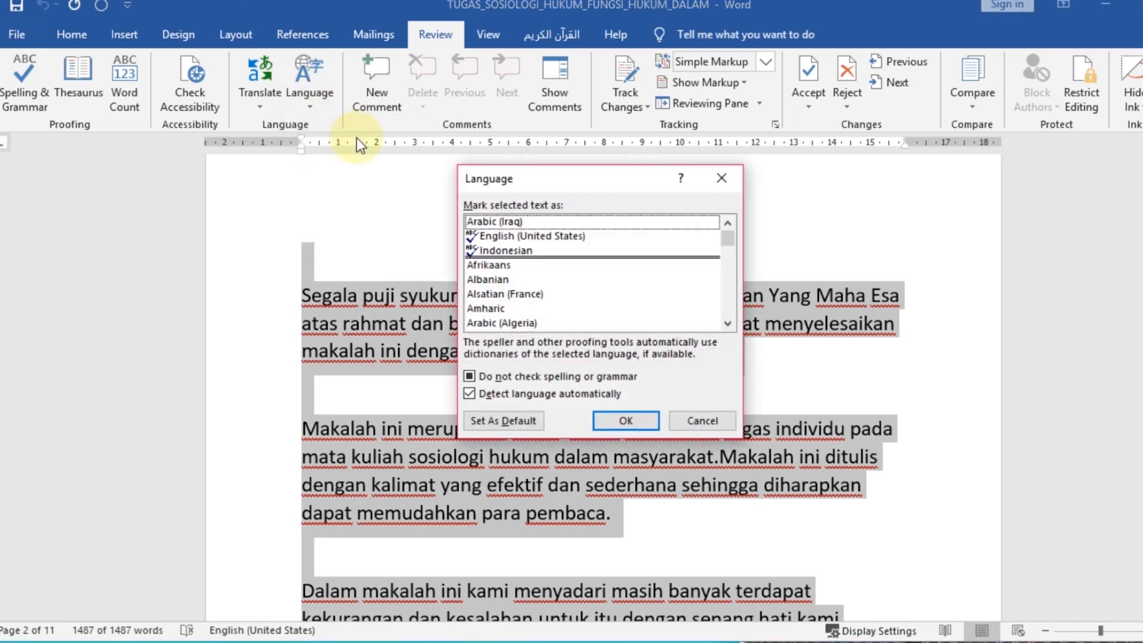
pyautogui.click(503, 253)
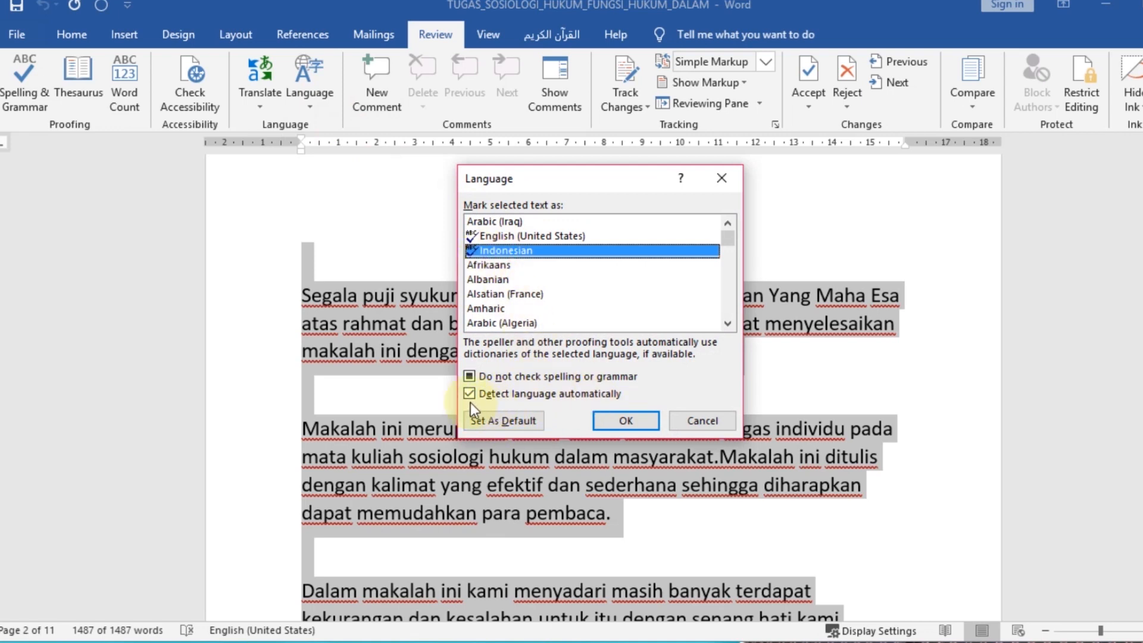
pyautogui.click(604, 420)
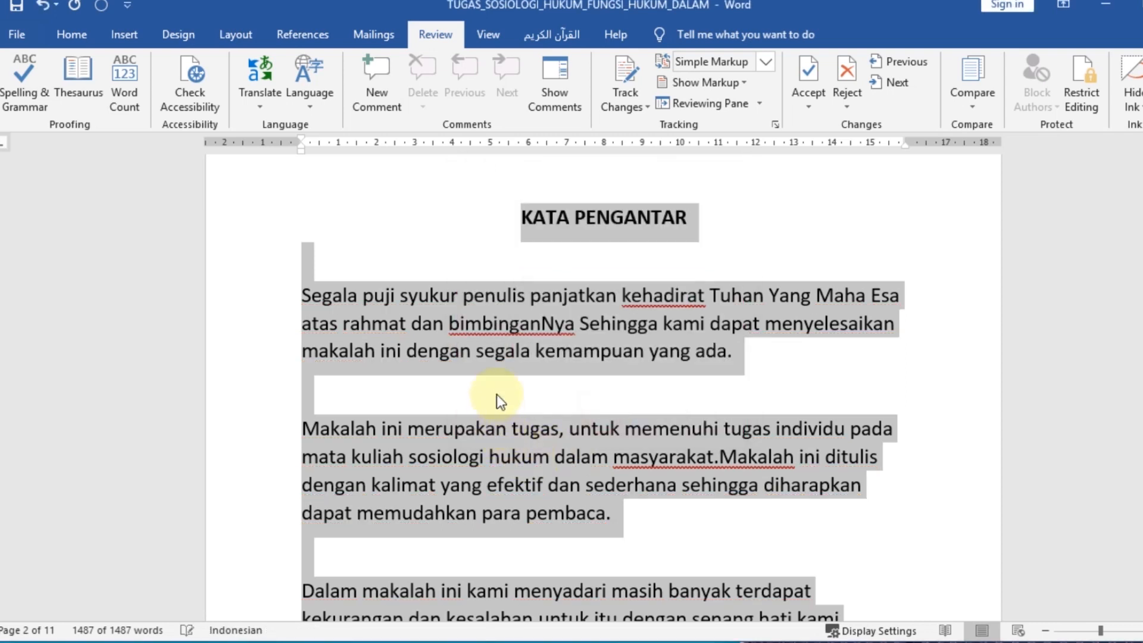
pyautogui.click(562, 335)
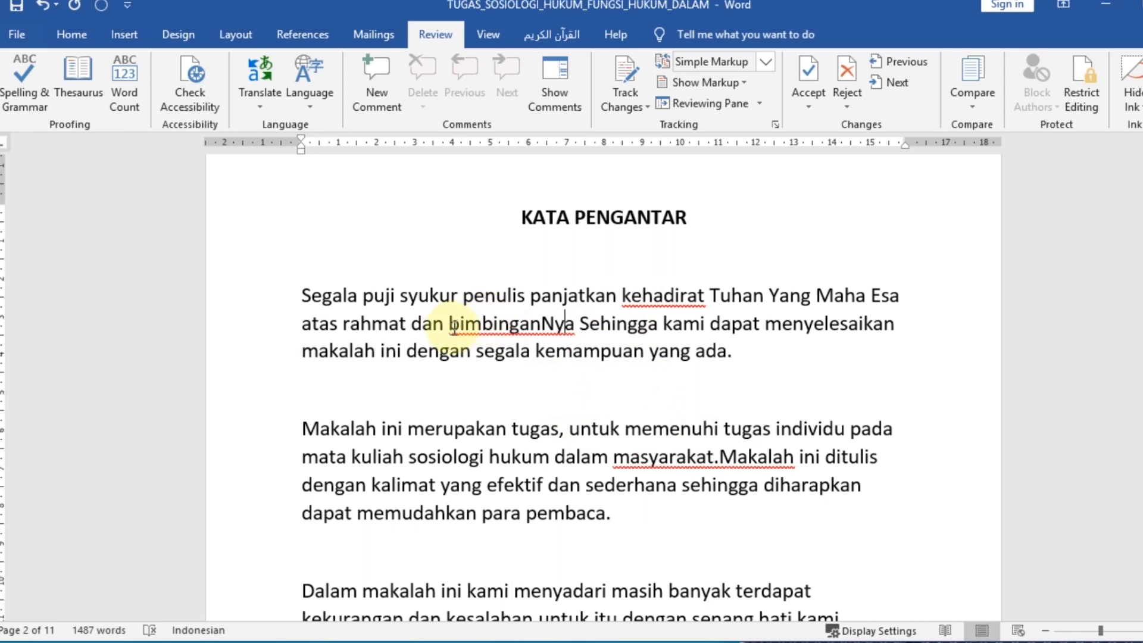
# In the first paragraph, change "kehadirat" to "khadirat" and insert a hyphen to make "bimbingan-Nya"
pyautogui.click(642, 296)
pyautogui.press('BackSpace')
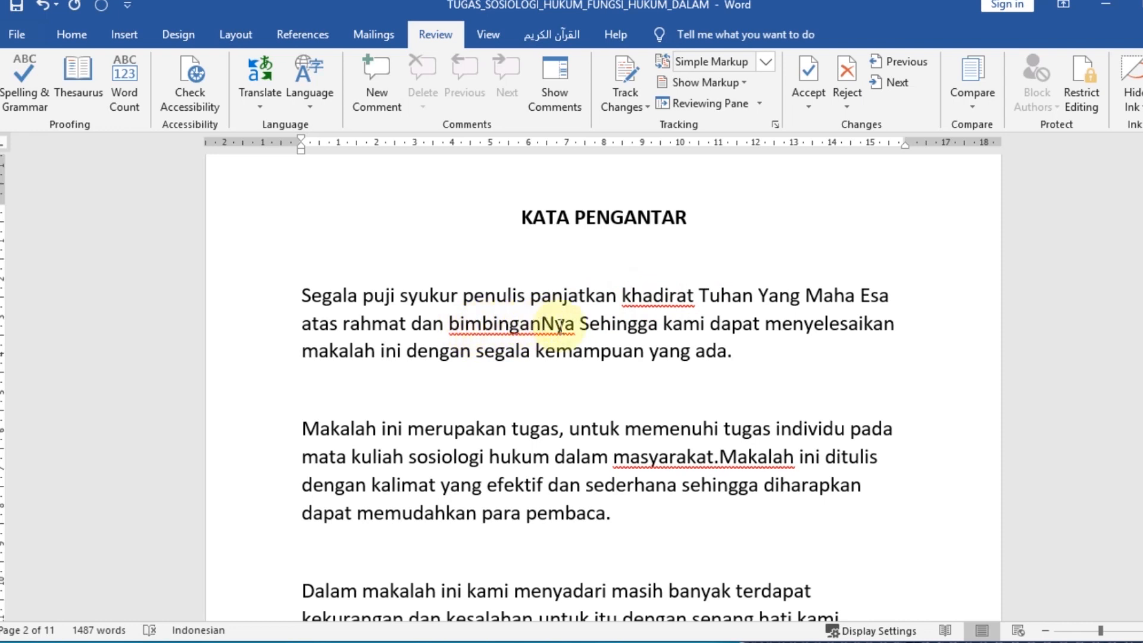
pyautogui.click(542, 324)
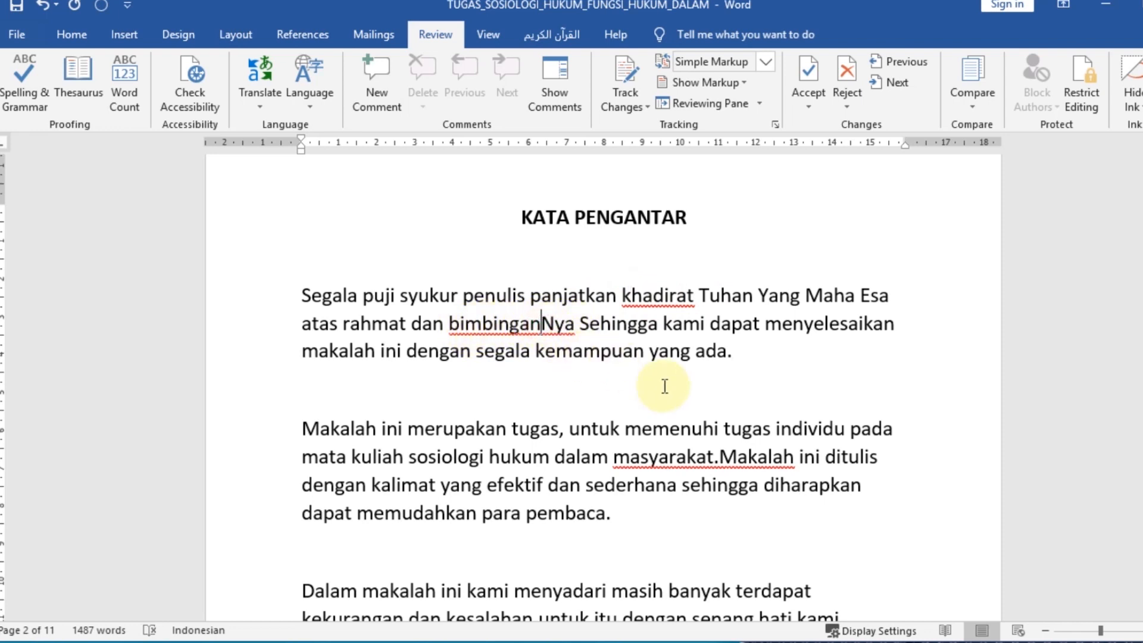
pyautogui.write('-')
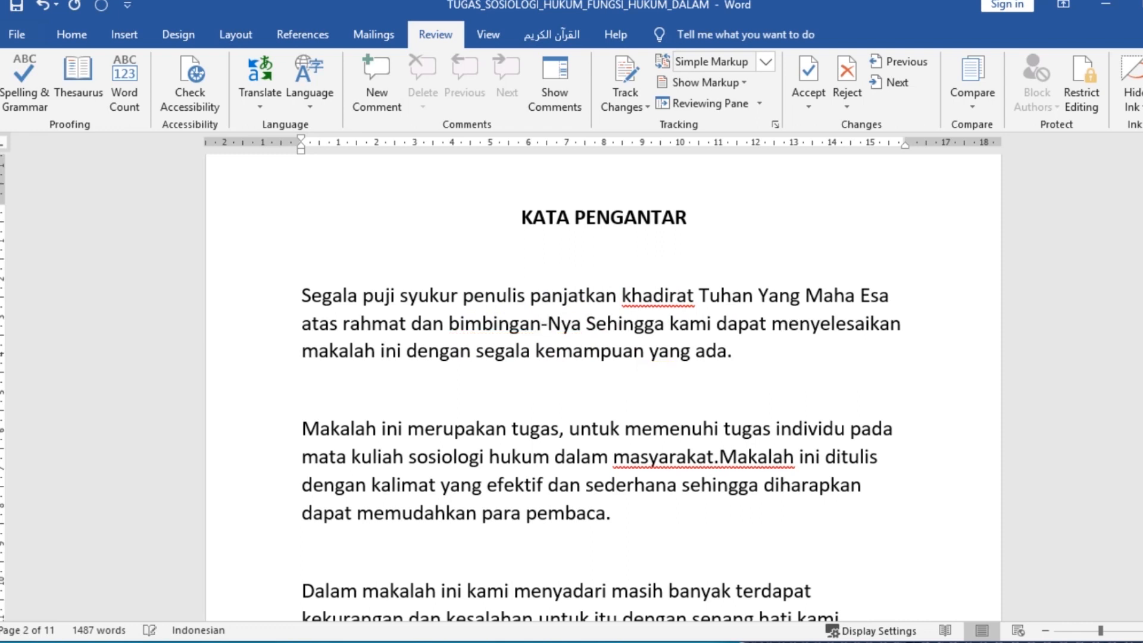
# Insert the missing spaces after "masyarakat." in the second paragraph and after "kesalahan," in the third paragraph
pyautogui.scroll(-3, 655, 405)
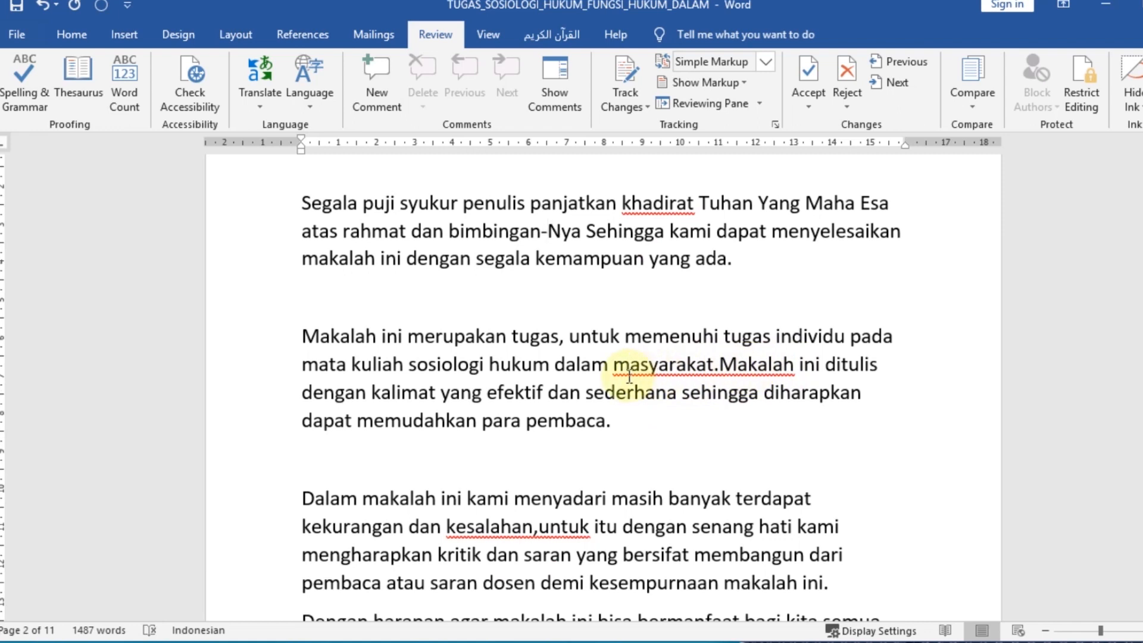
pyautogui.click(720, 365)
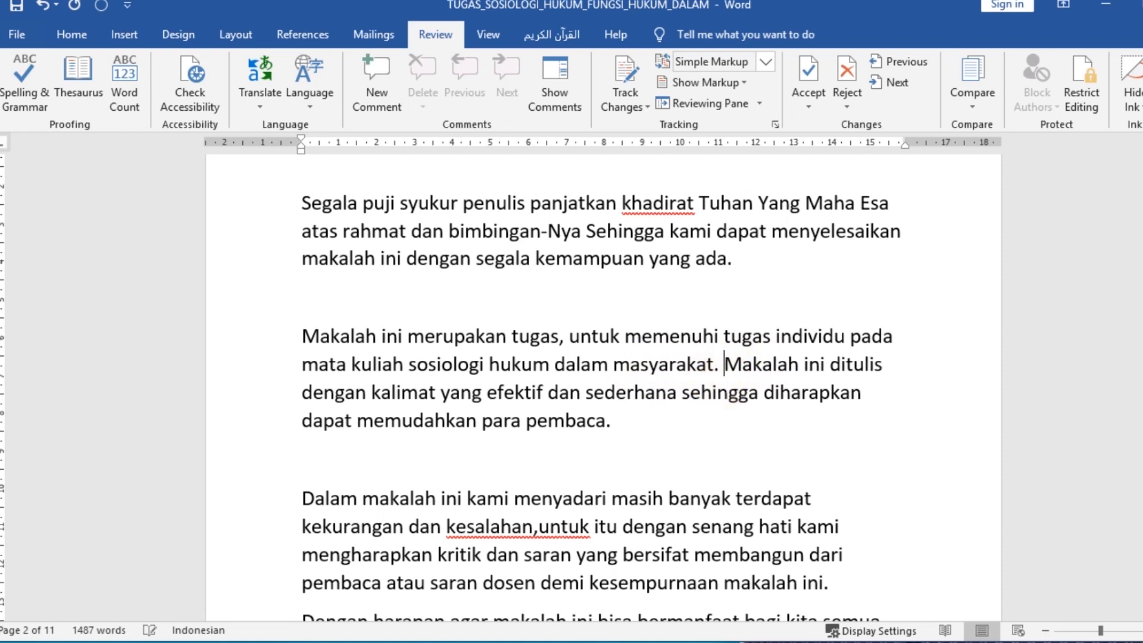
pyautogui.scroll(-2, 736, 362)
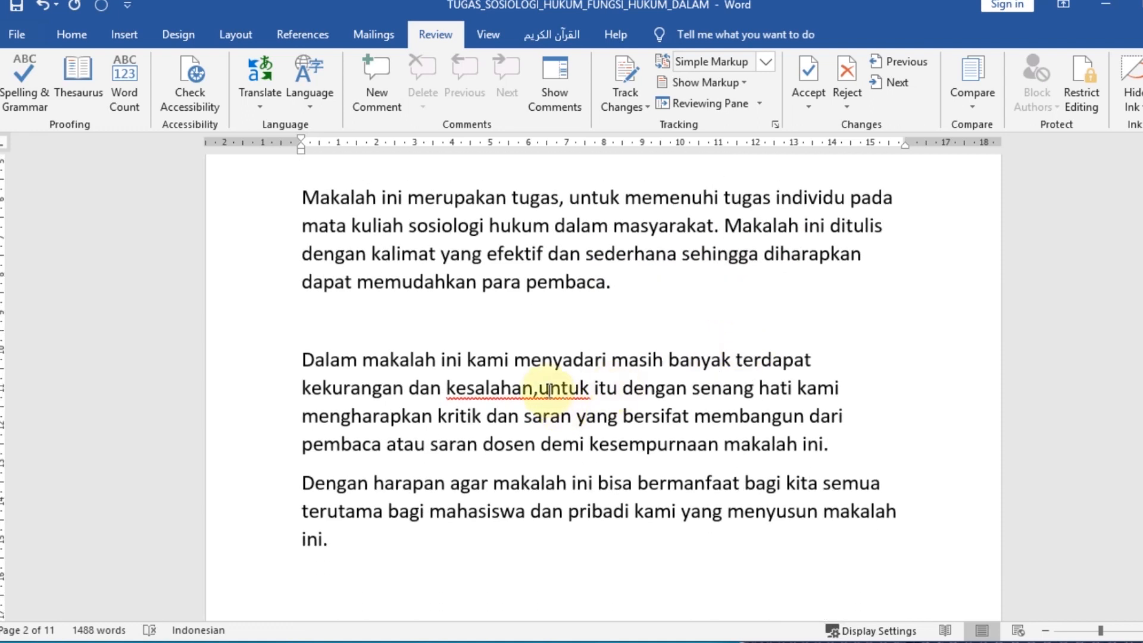
pyautogui.click(538, 389)
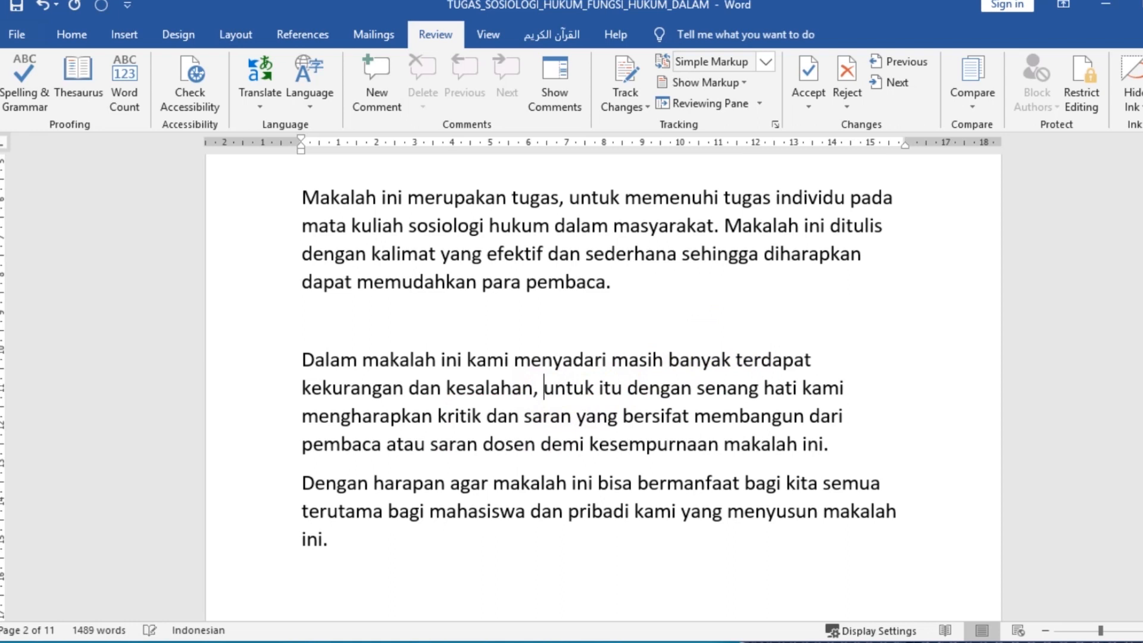
# Try misspelling "makalah" as "makalahh" in the first paragraph to test the spelling check, and undo the extra letter
pyautogui.scroll(3, 651, 409)
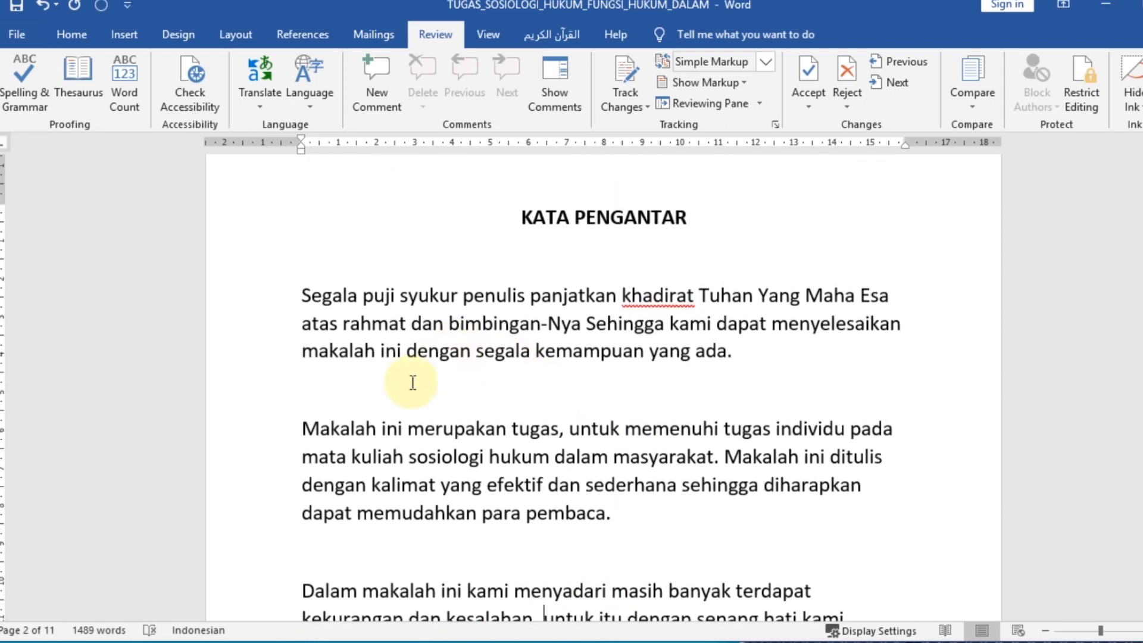
pyautogui.click(375, 354)
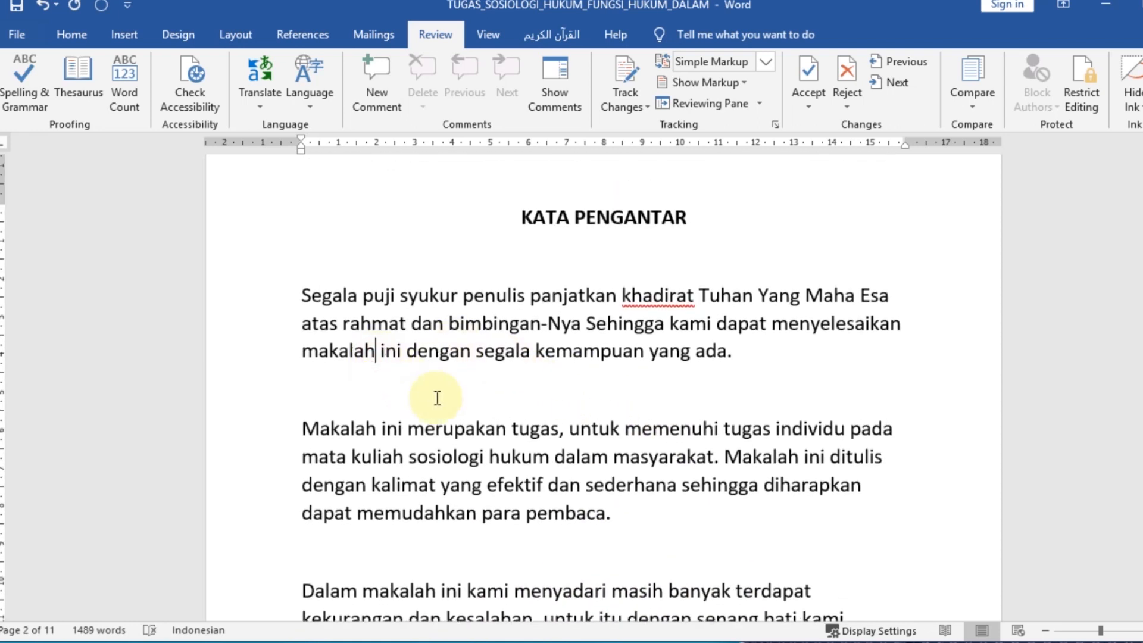
pyautogui.write('h')
pyautogui.click(386, 365)
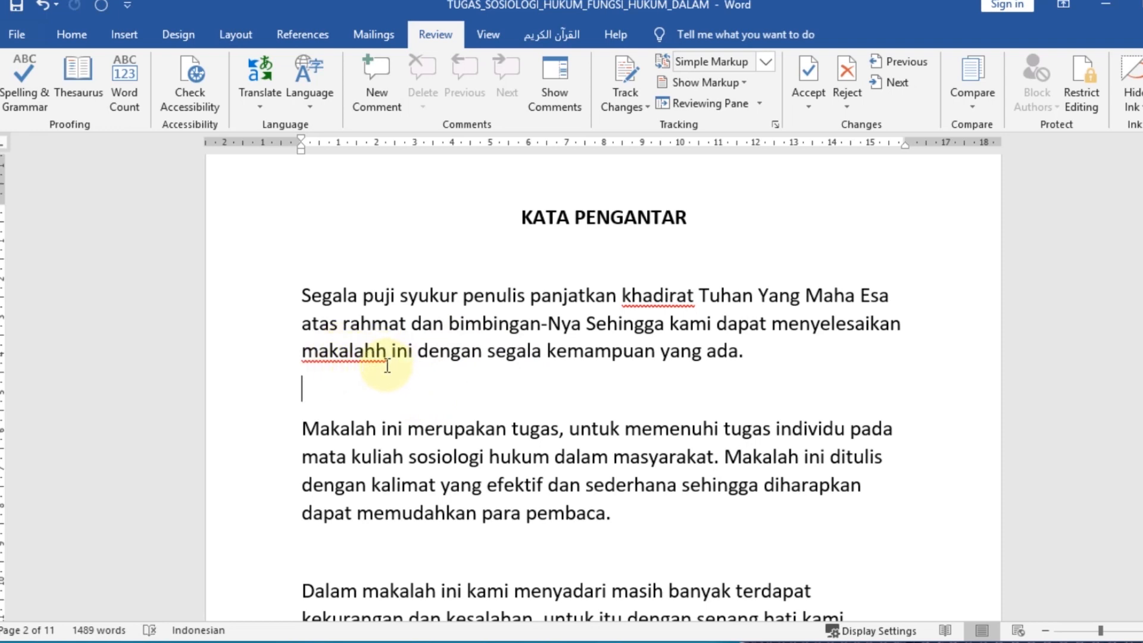
pyautogui.hotkey('ctrl', 'z')
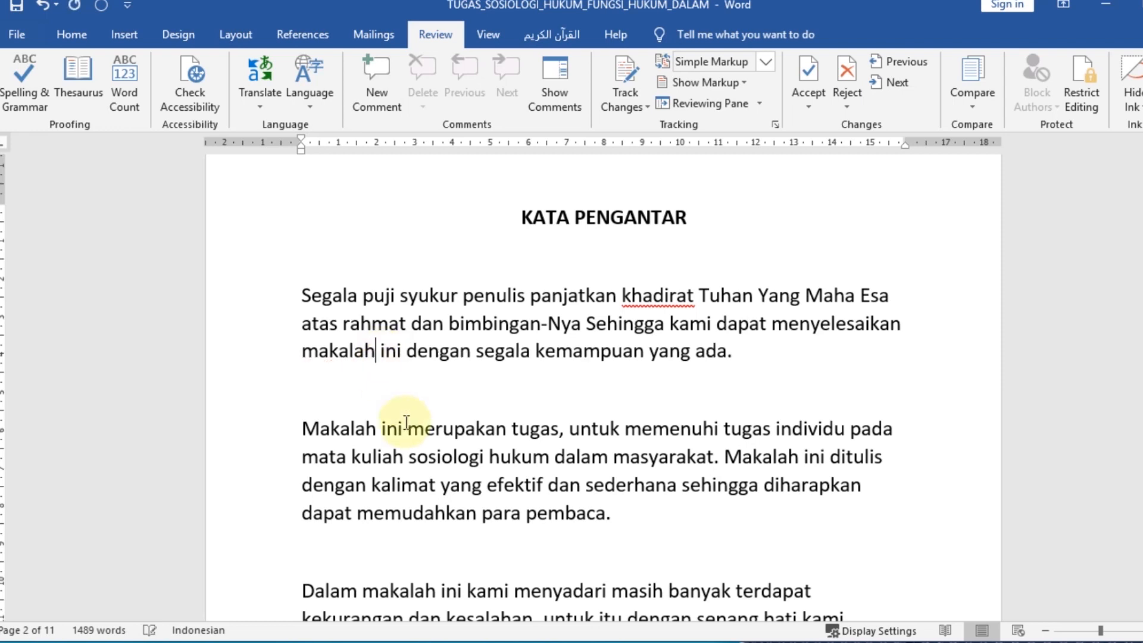
# Add the English test word "Text" on the blank line between the first and second paragraphs
pyautogui.click(364, 406)
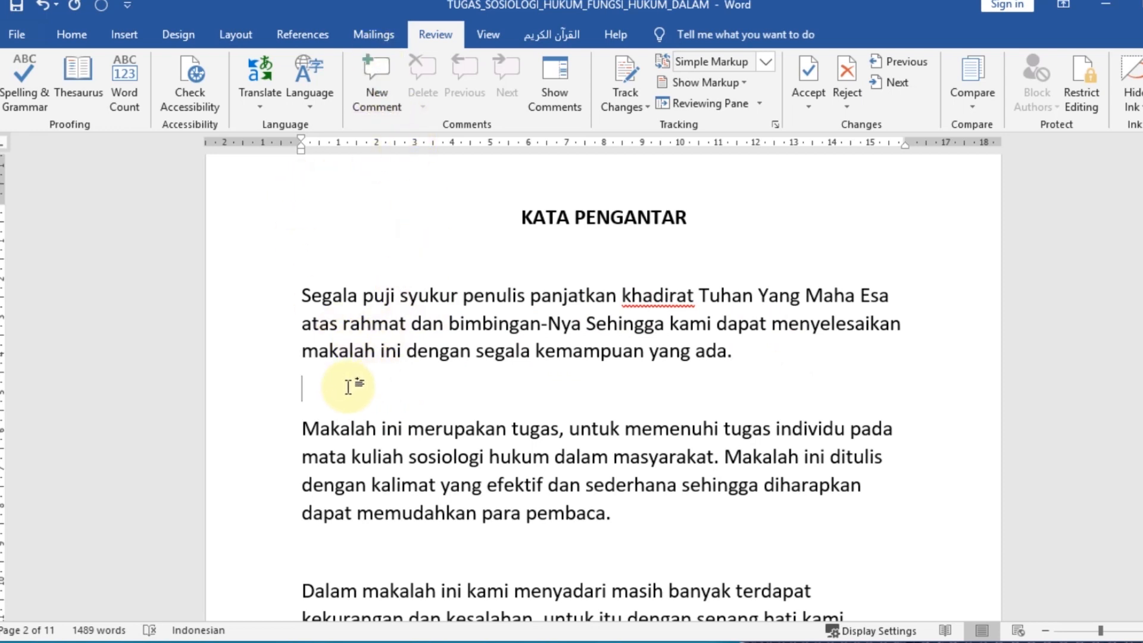
pyautogui.write('te')
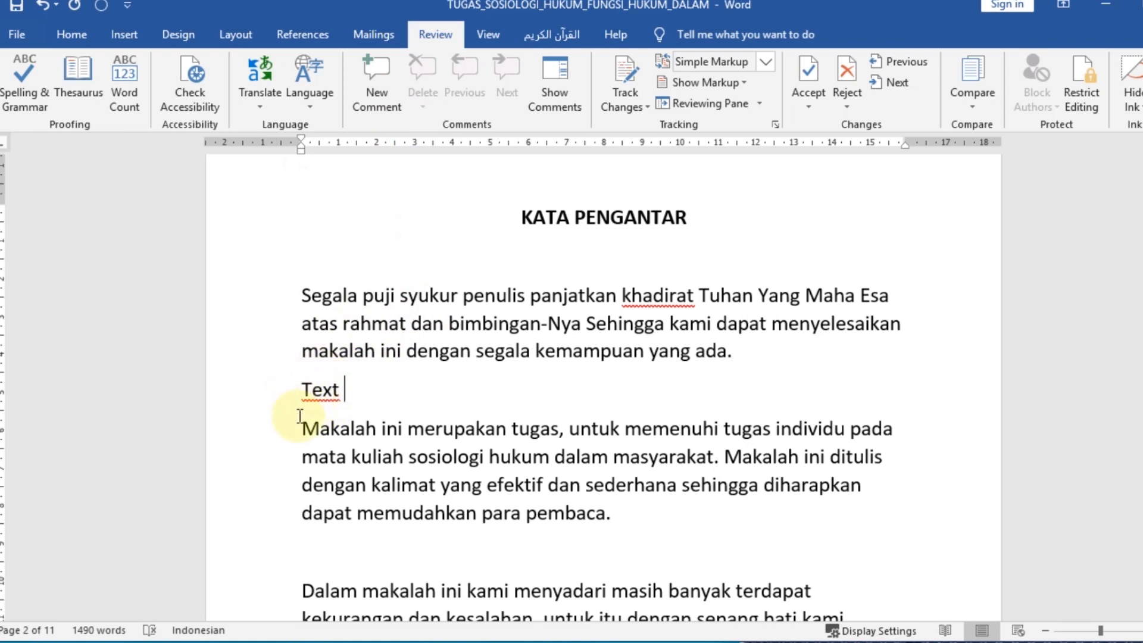
pyautogui.moveTo(304, 390); pyautogui.dragTo(340, 392)
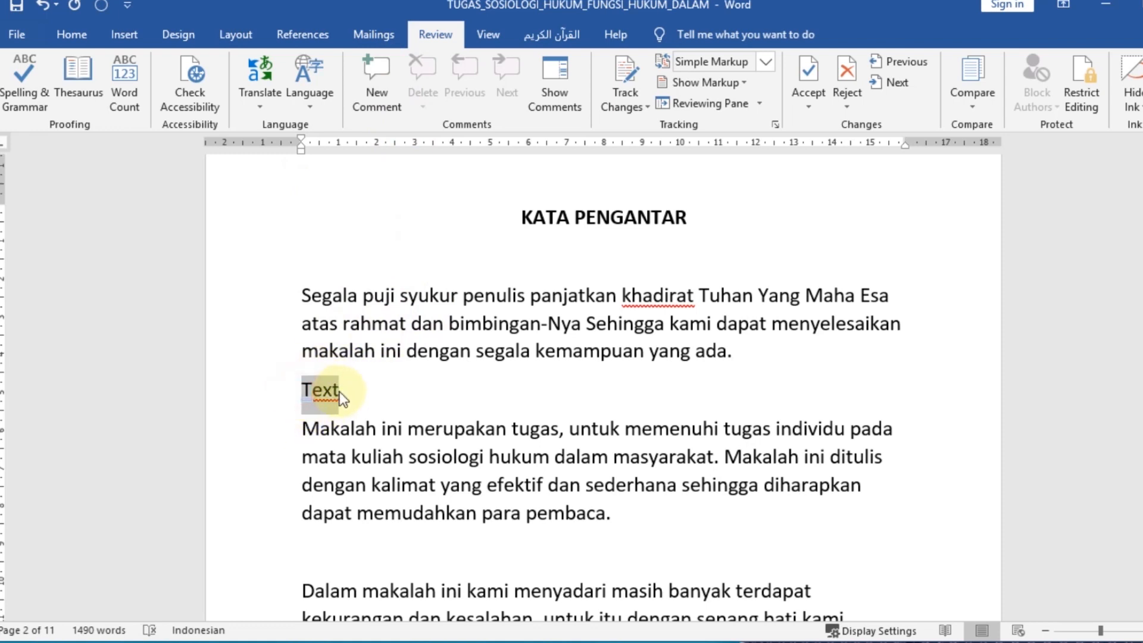
pyautogui.click(414, 408)
# Set the proofing language of the entire document text to English (United States), and clear the selection
pyautogui.hotkey('ctrl', 'a')
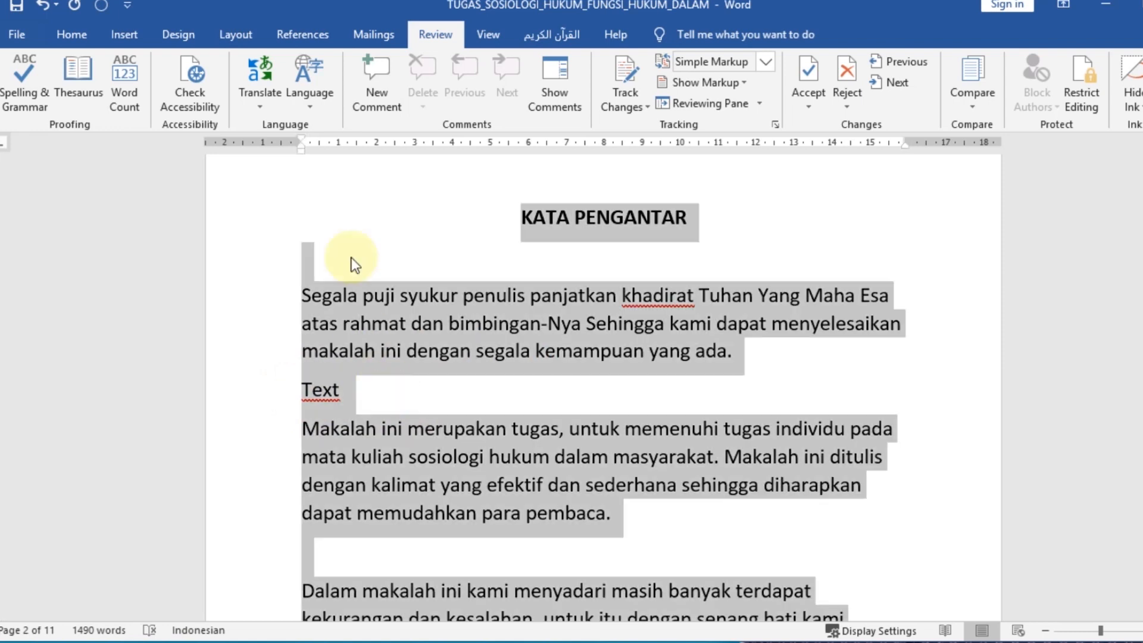
pyautogui.click(312, 97)
pyautogui.click(327, 126)
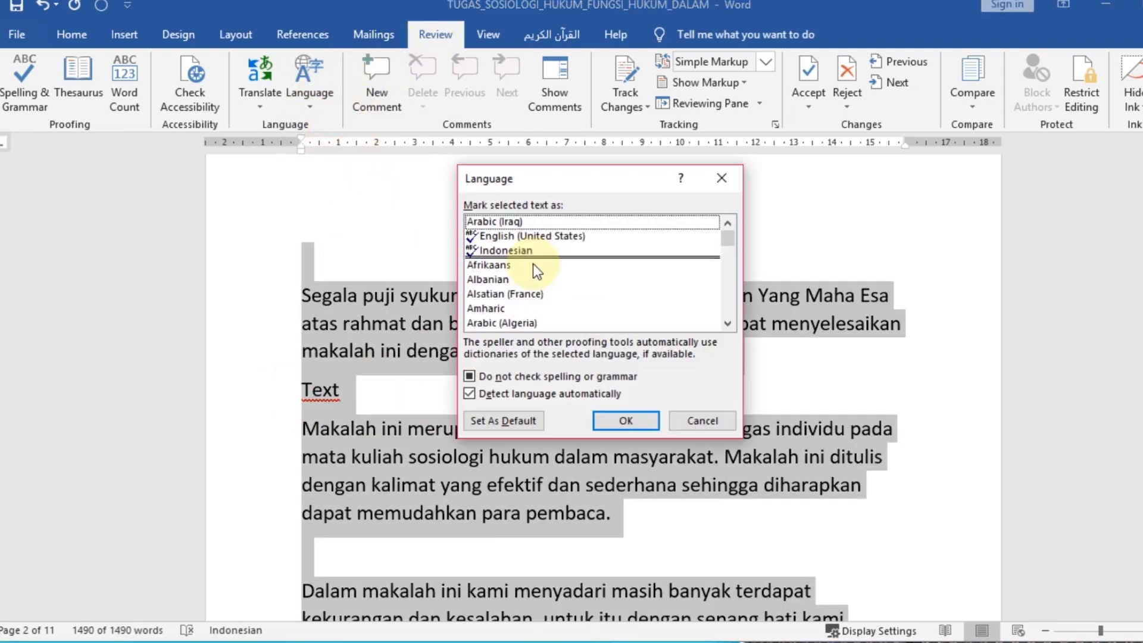
pyautogui.click(524, 238)
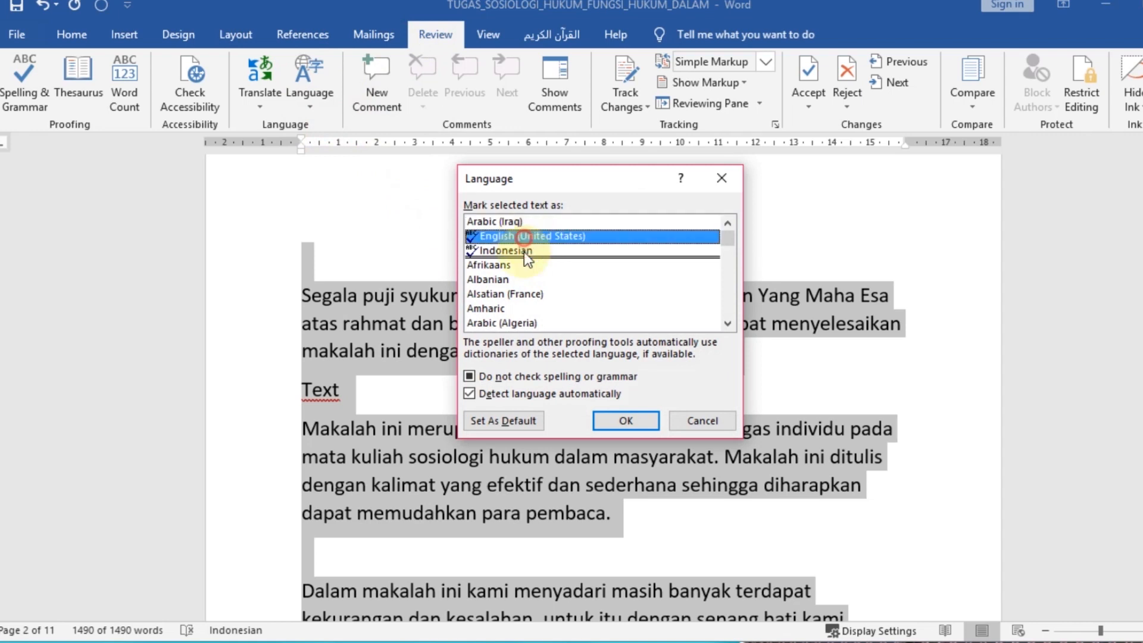
pyautogui.click(605, 422)
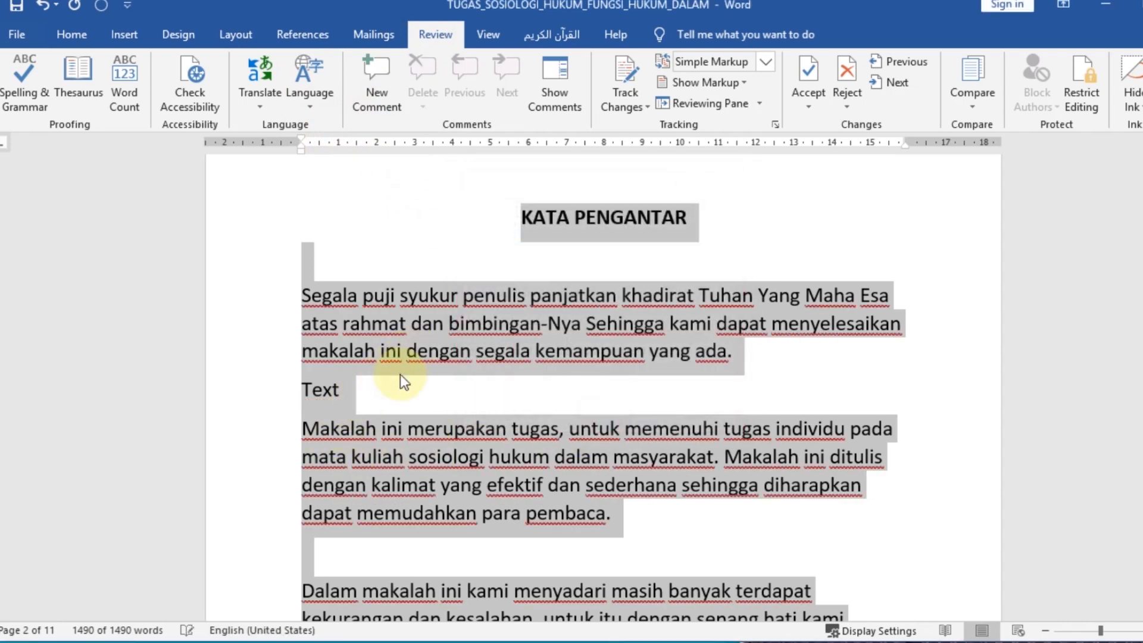
pyautogui.click(302, 390)
pyautogui.moveTo(302, 390); pyautogui.dragTo(377, 390)
pyautogui.click(376, 389)
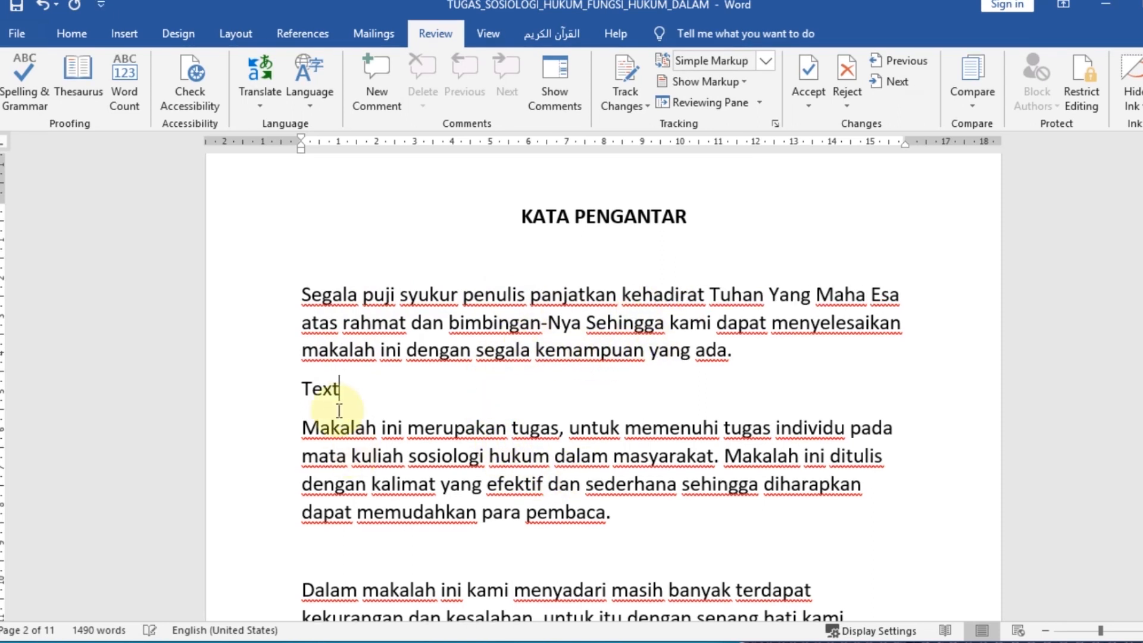
# Switch the proofing language of the entire document text back to Indonesian
pyautogui.click(403, 300)
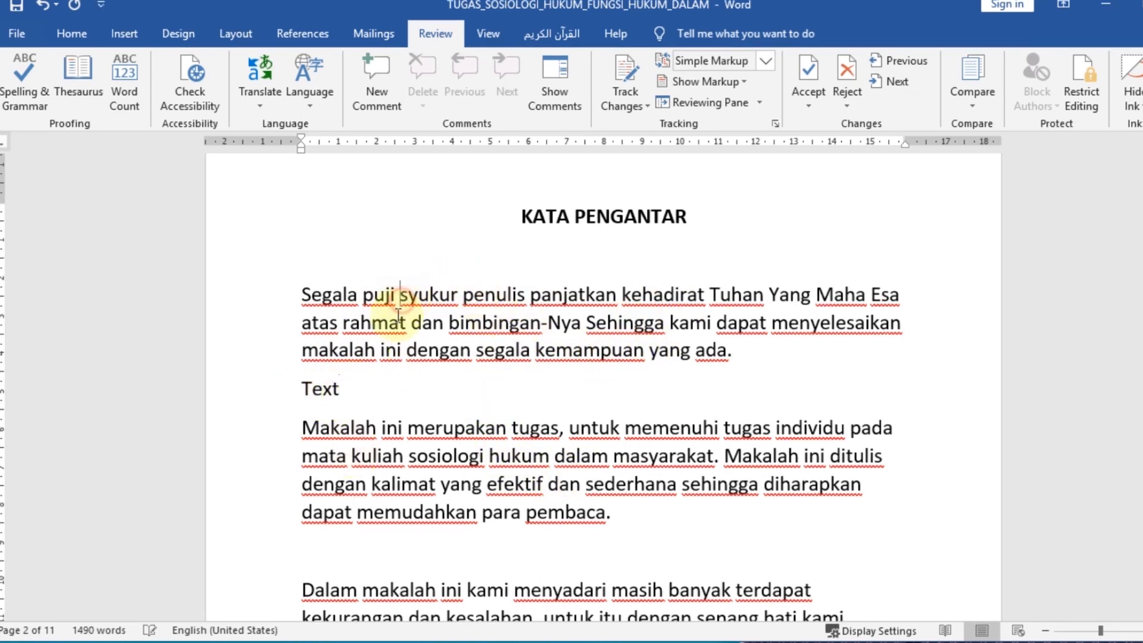
pyautogui.hotkey('ctrl', 'a')
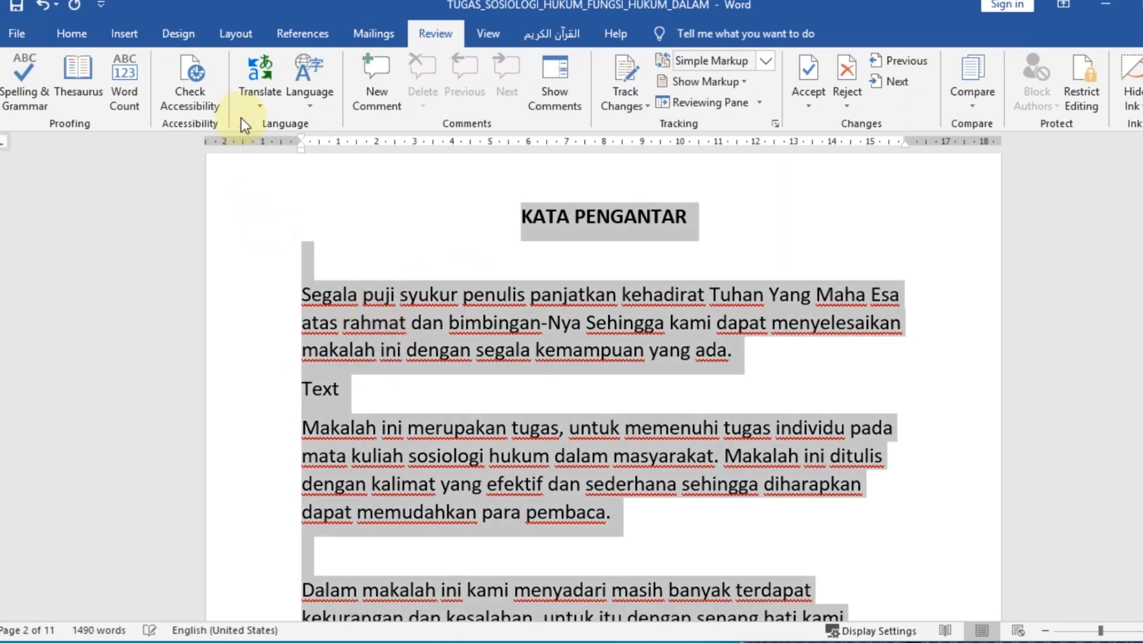
pyautogui.click(317, 87)
pyautogui.click(333, 125)
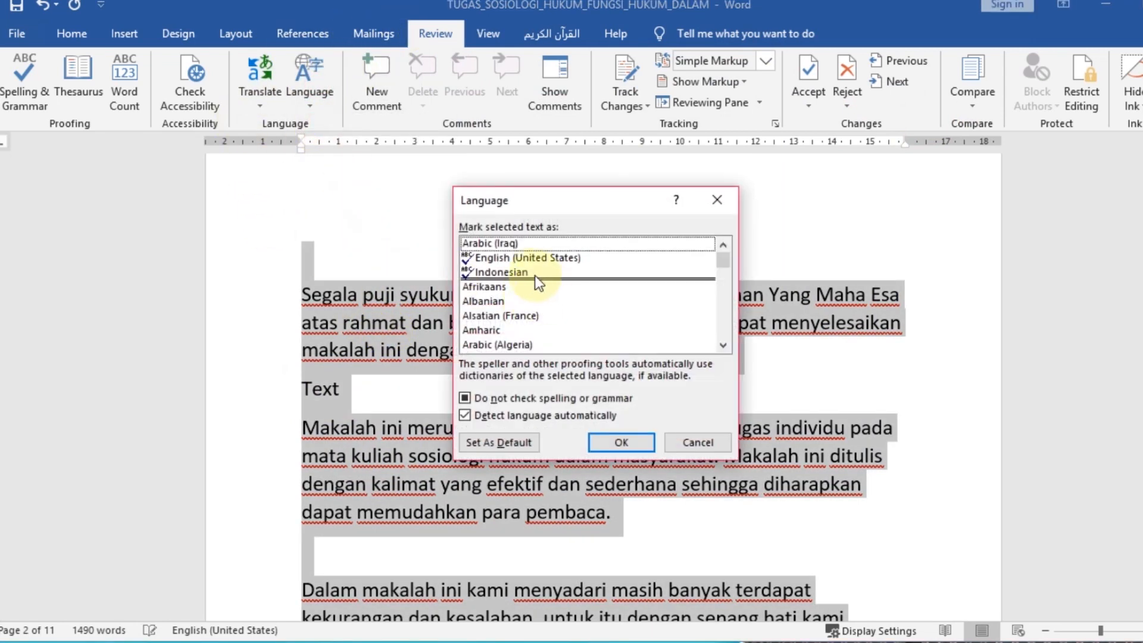
pyautogui.click(533, 275)
pyautogui.click(621, 442)
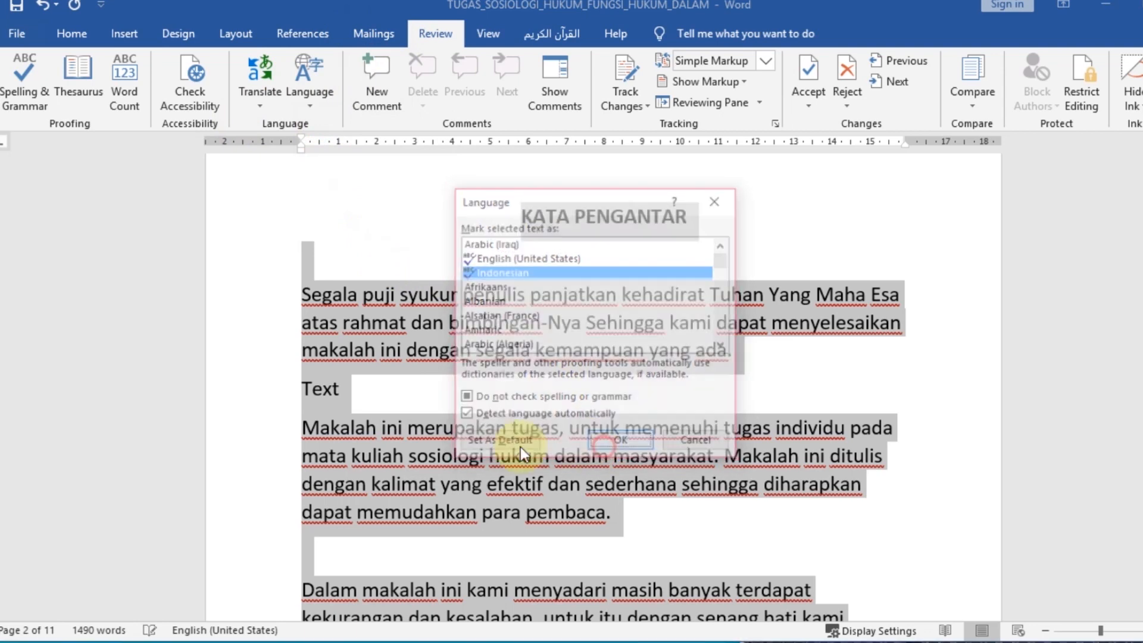
# Delete the test word "Text" from the line below the first paragraph
pyautogui.click(352, 391)
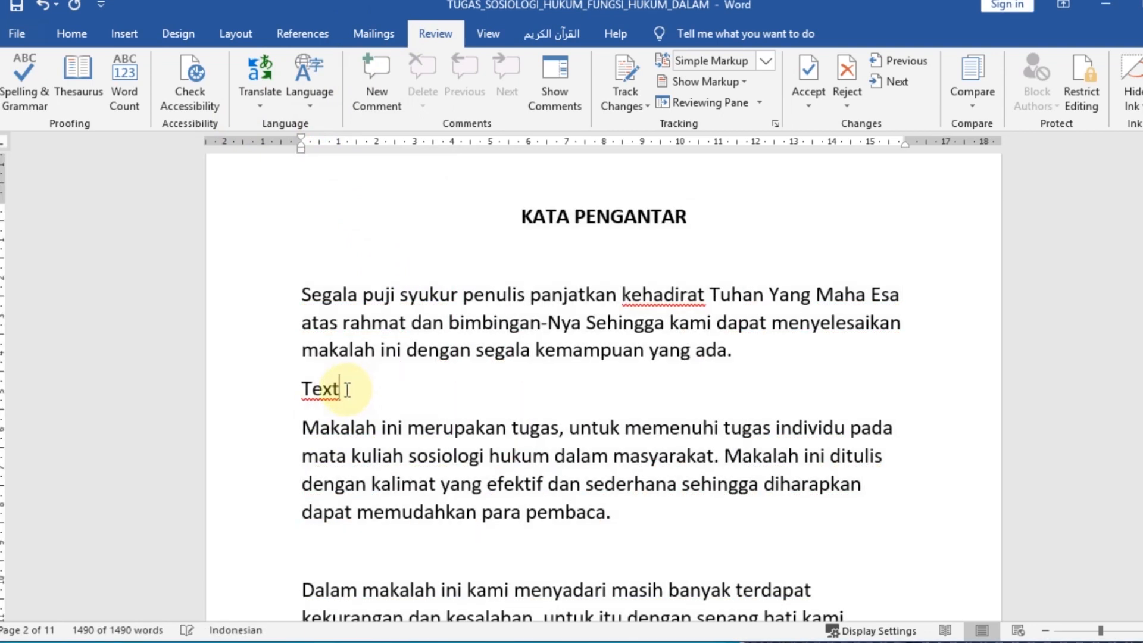
pyautogui.press('BackSpace')
pyautogui.press('BackSpace')
pyautogui.press('BackSpace')
pyautogui.press('BackSpace')
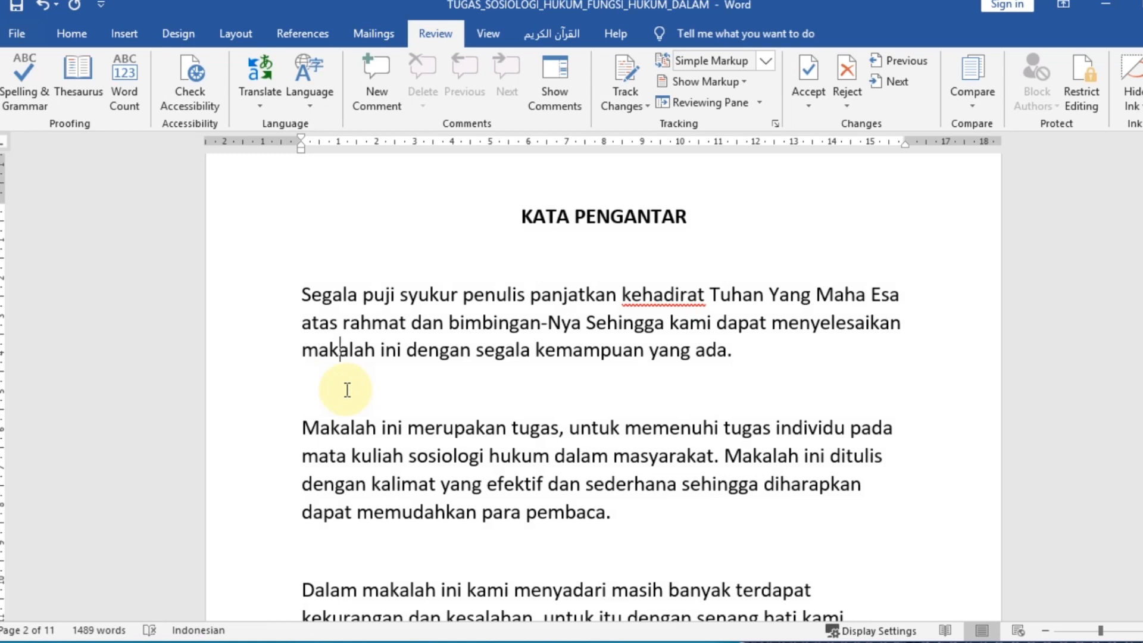
# Test a repeated word in the first paragraph by adding a second "makalah" and hyphenating it as "makalah-makalah", and remove the addition
pyautogui.write('makalah')
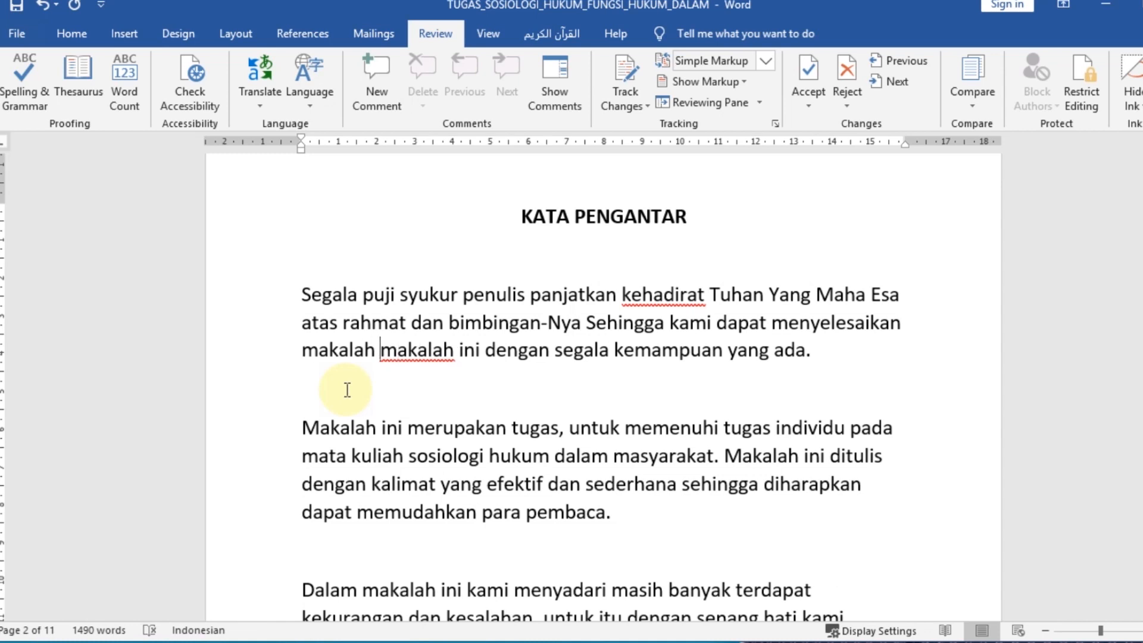
pyautogui.press('BackSpace')
pyautogui.write('-')
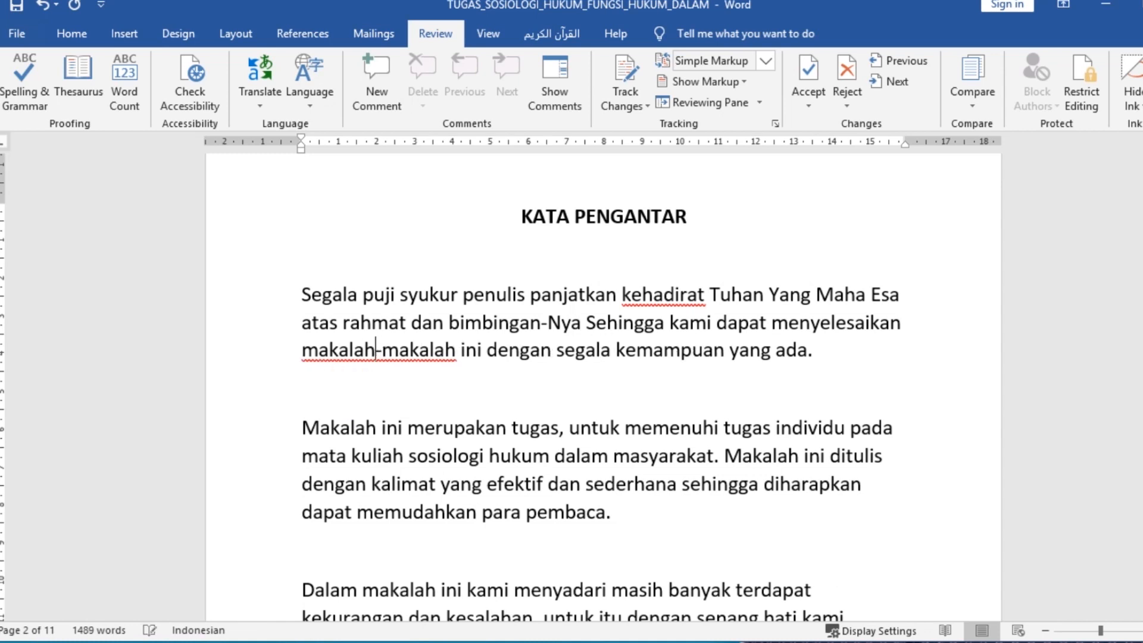
pyautogui.hotkey('ctrl', 'shift', 'Right')
pyautogui.press('Delete')
pyautogui.press('BackSpace')
# Try "Gara gara" and its hyphenated form "Gara-gara" on the blank line below the first paragraph, and delete the test text and extra space
pyautogui.write('gara')
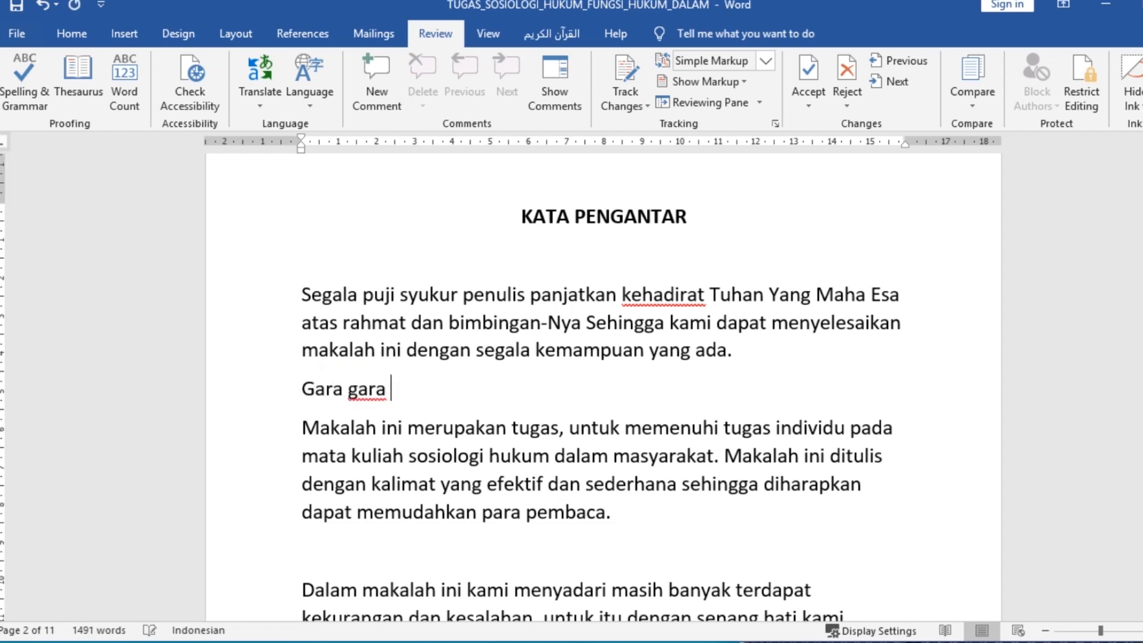
pyautogui.click(348, 388)
pyautogui.write('-')
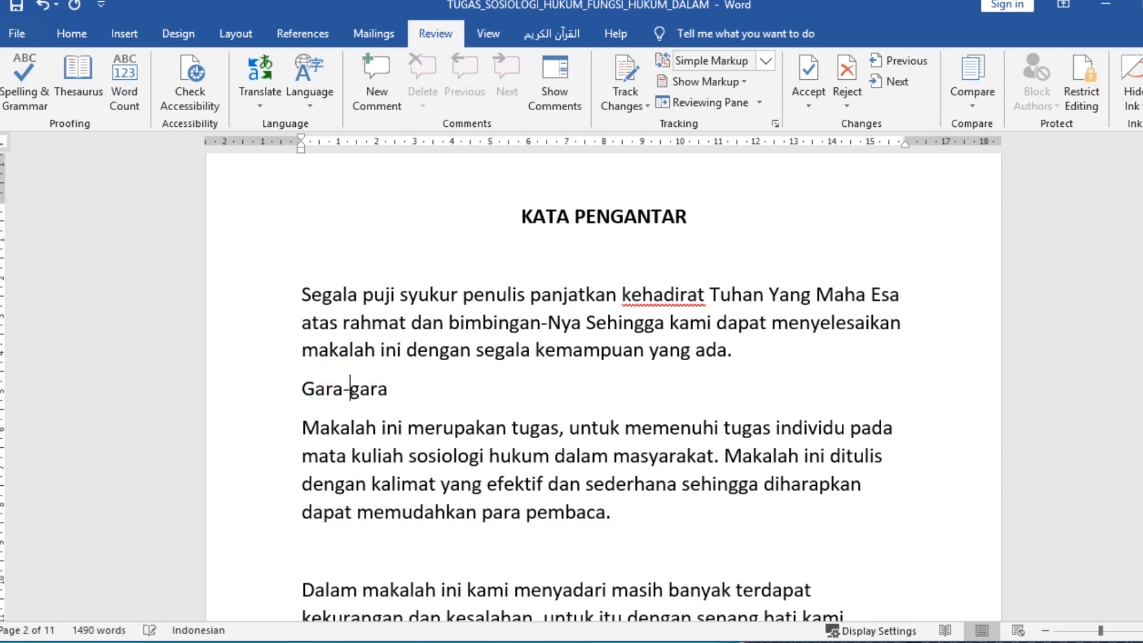
pyautogui.hotkey('shift', 'Home')
pyautogui.press('BackSpace')
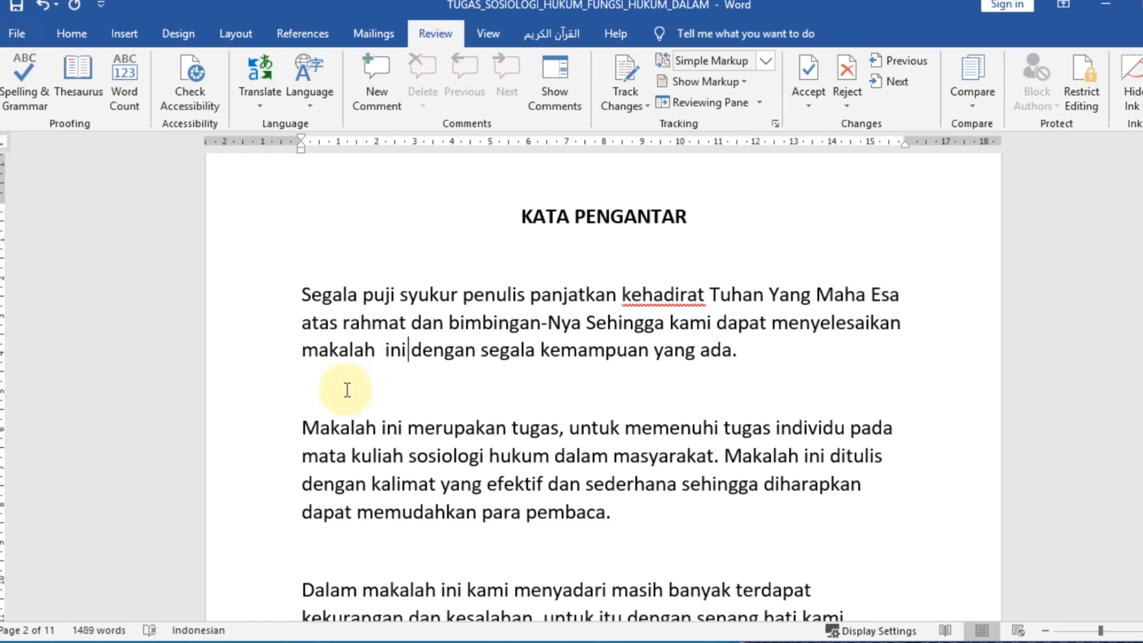
pyautogui.press('BackSpace')
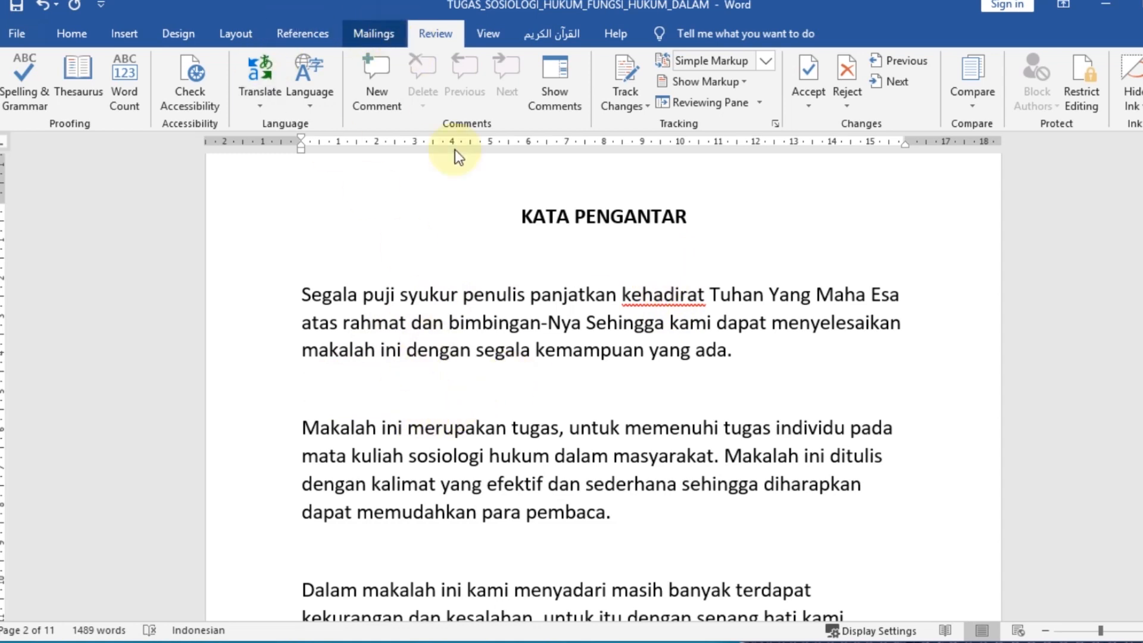
# Look over the KATA PENGANTAR paragraphs for words still underlined in red, including "kehadirat" in the first paragraph
pyautogui.scroll(-3, 669, 345)
pyautogui.scroll(2, 796, 268)
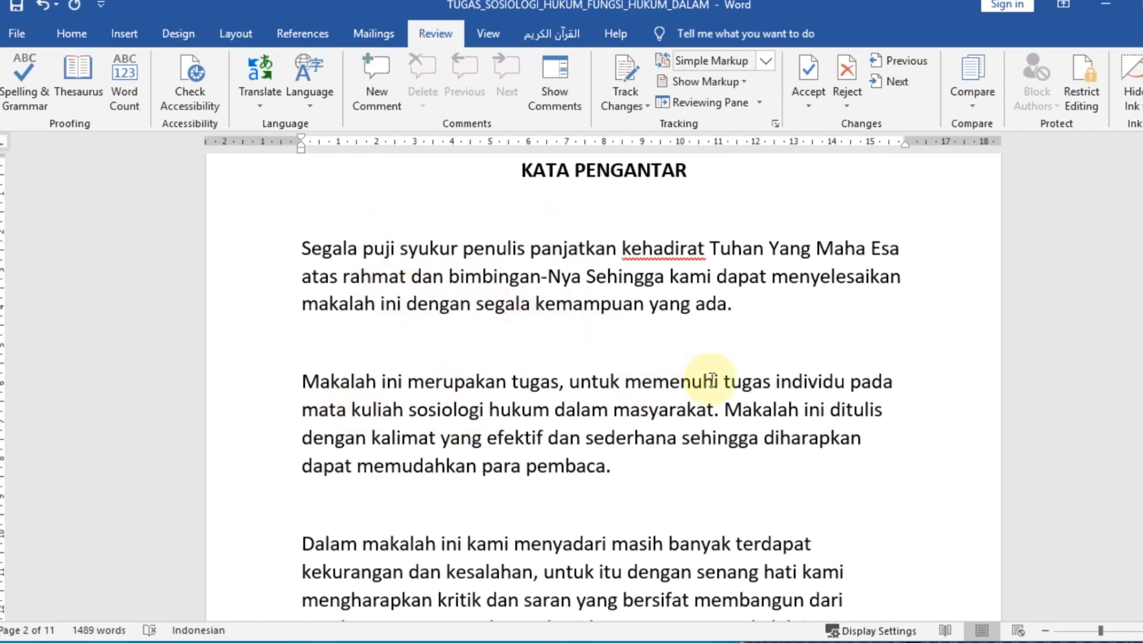
pyautogui.scroll(-1, 582, 354)
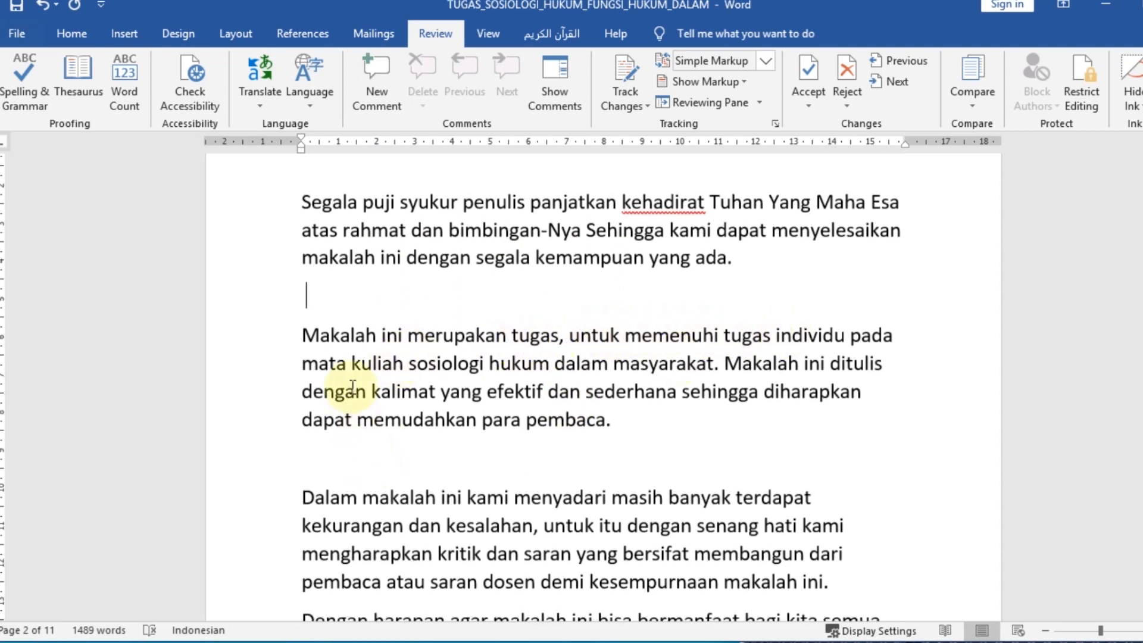
pyautogui.scroll(-1, 536, 405)
pyautogui.scroll(1, 570, 350)
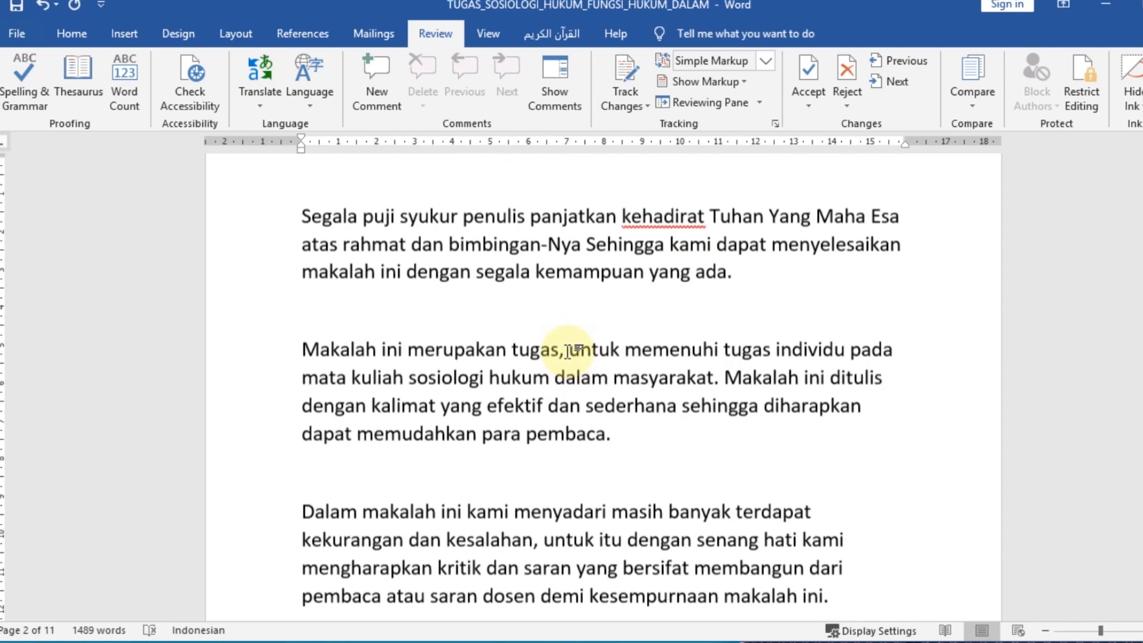
pyautogui.scroll(1, 570, 350)
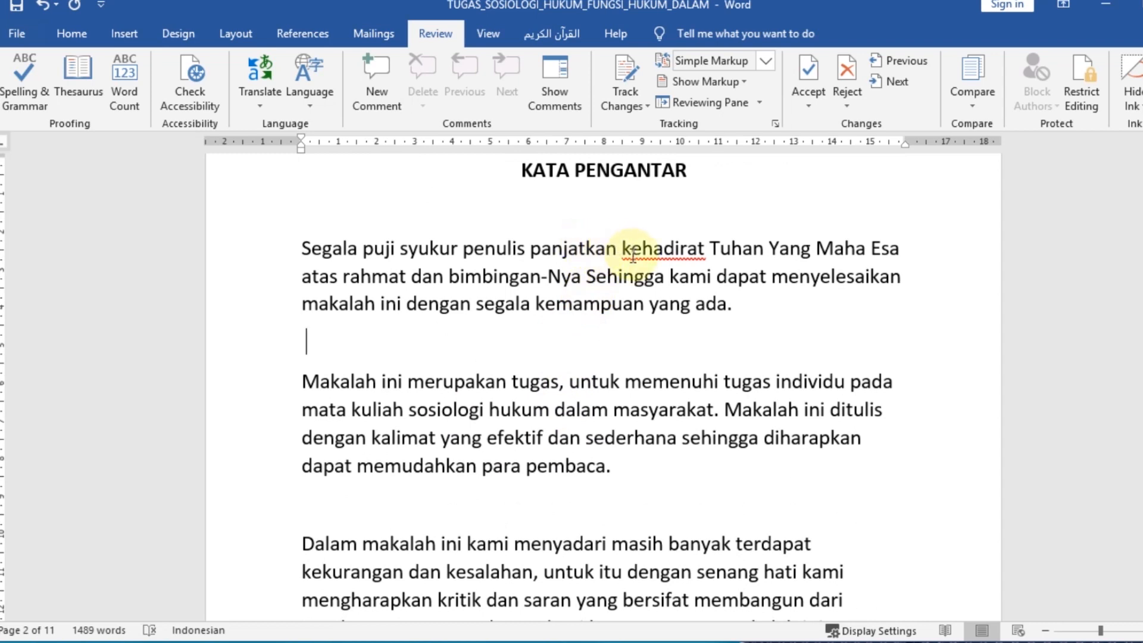
pyautogui.moveTo(626, 253); pyautogui.dragTo(709, 246)
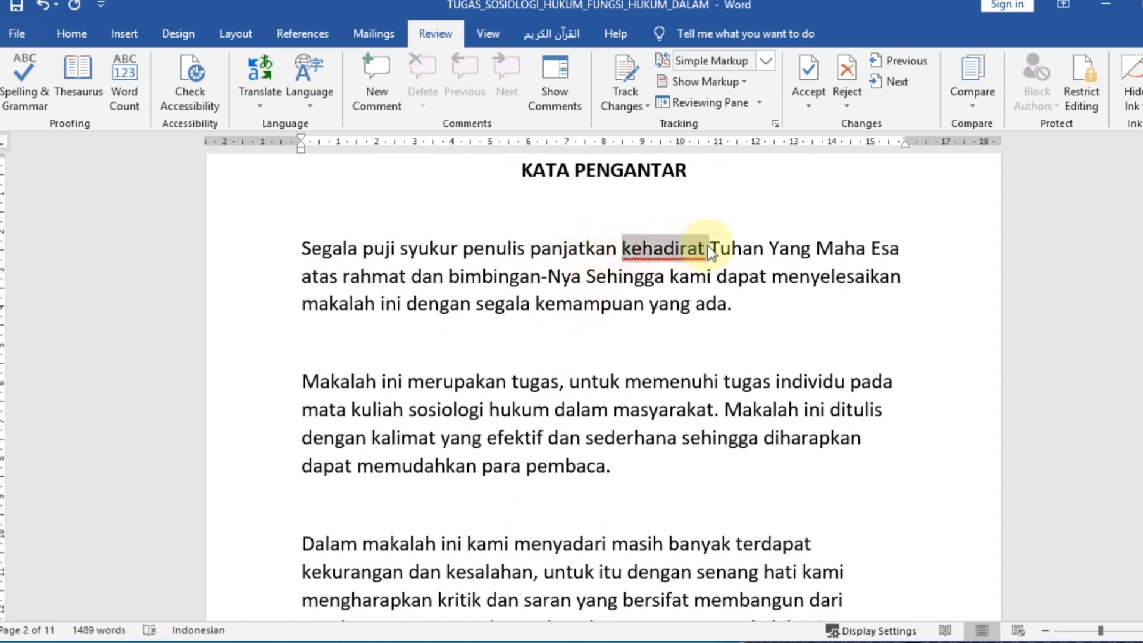
pyautogui.click(709, 245)
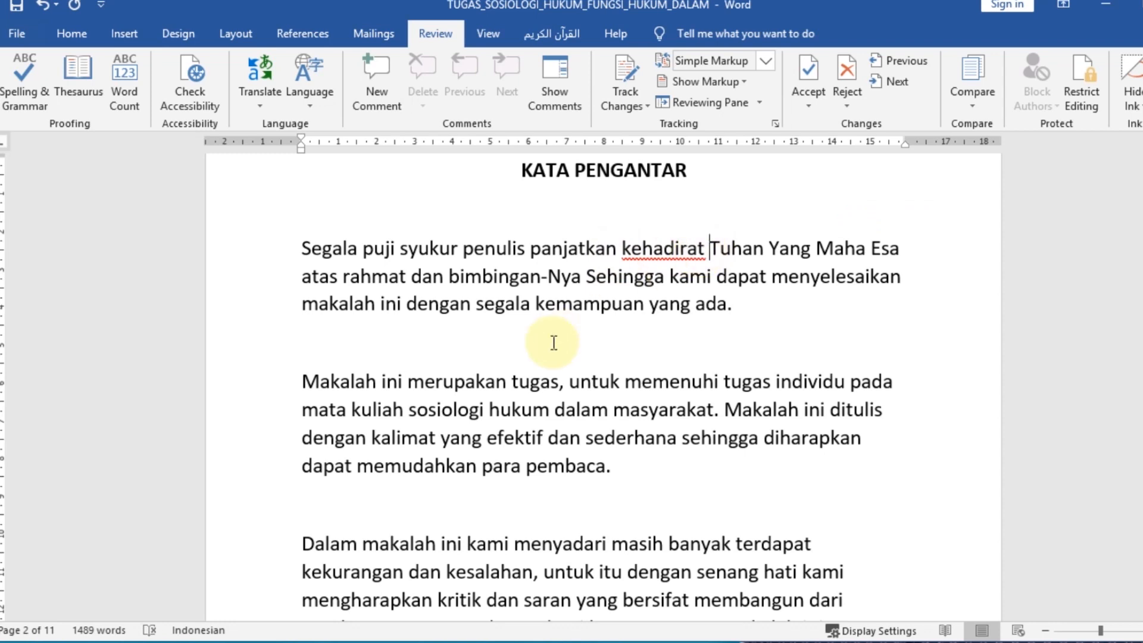
# Examine the table of contents and the body text on page 4 for words still underlined in red
pyautogui.scroll(-15, 554, 343)
pyautogui.scroll(-3, 519, 360)
pyautogui.scroll(1, 511, 357)
pyautogui.click(474, 358)
pyautogui.scroll(-15, 485, 405)
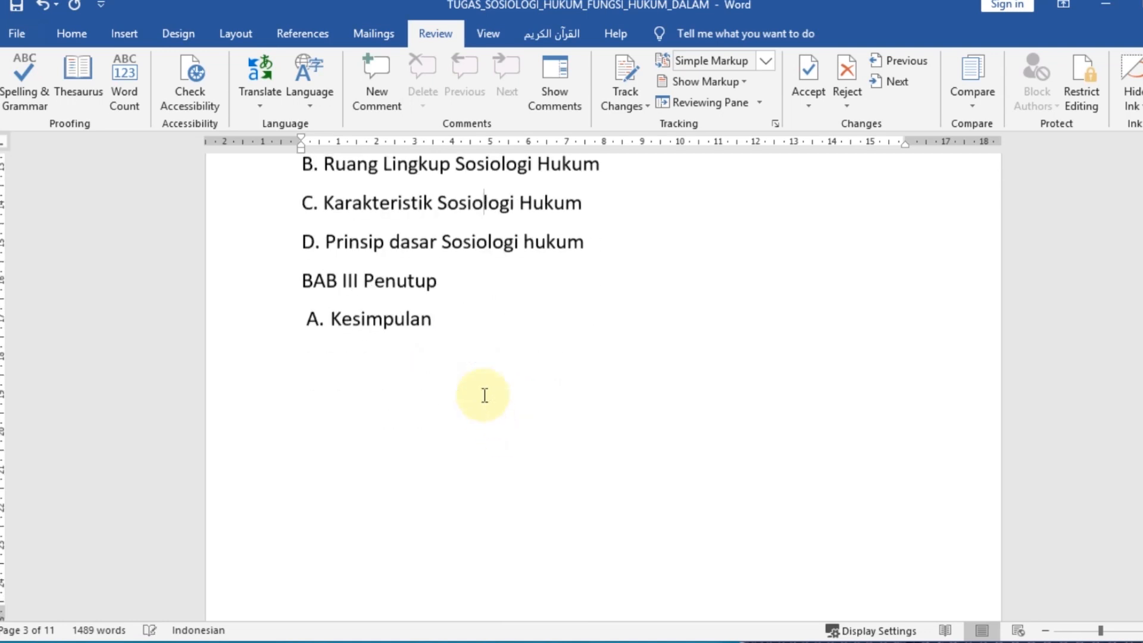
pyautogui.scroll(-2, 577, 401)
pyautogui.scroll(1, 554, 381)
pyautogui.click(513, 325)
pyautogui.scroll(-3, 559, 422)
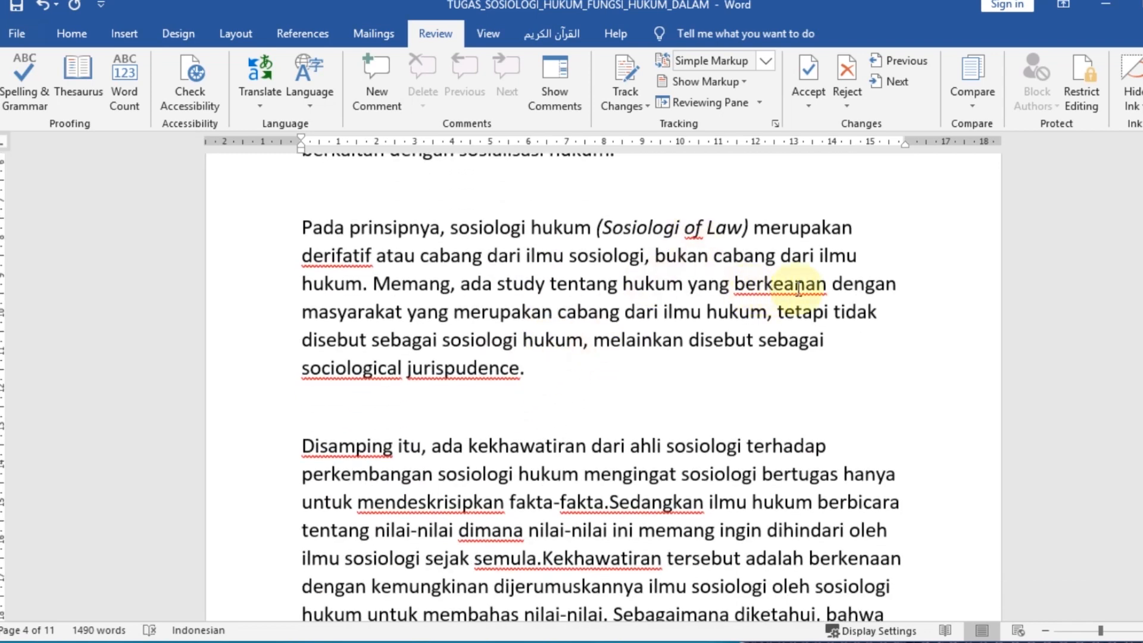
# Correct "berkeanan" to "berkenaan" in the paragraph beginning "Pada prinsipnya"
pyautogui.click(805, 285)
pyautogui.write('a')
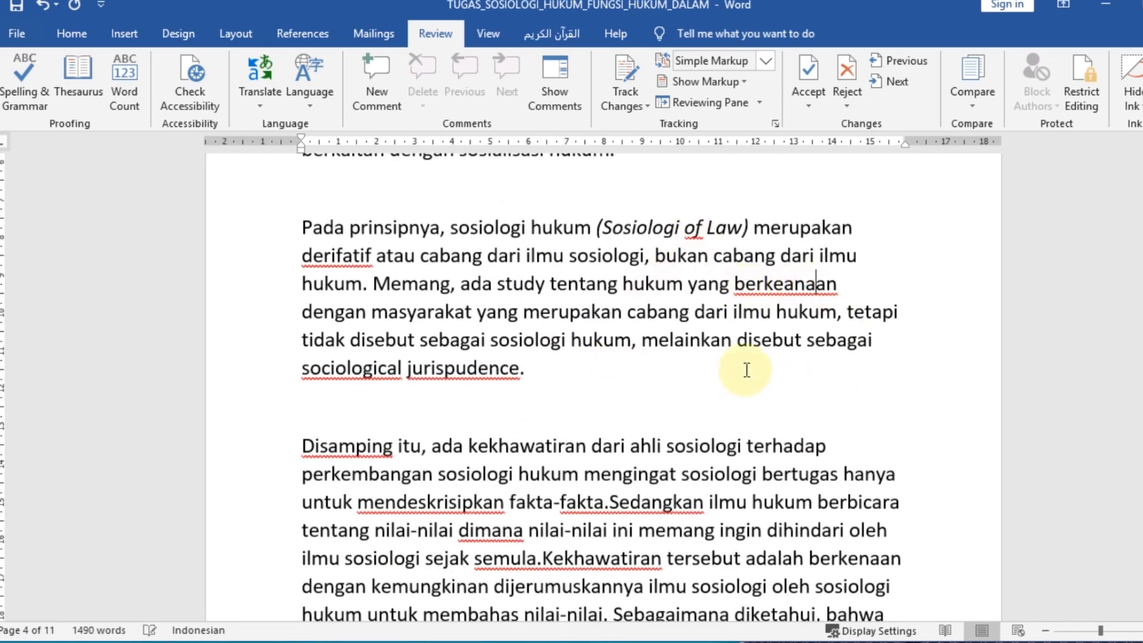
pyautogui.press('BackSpace')
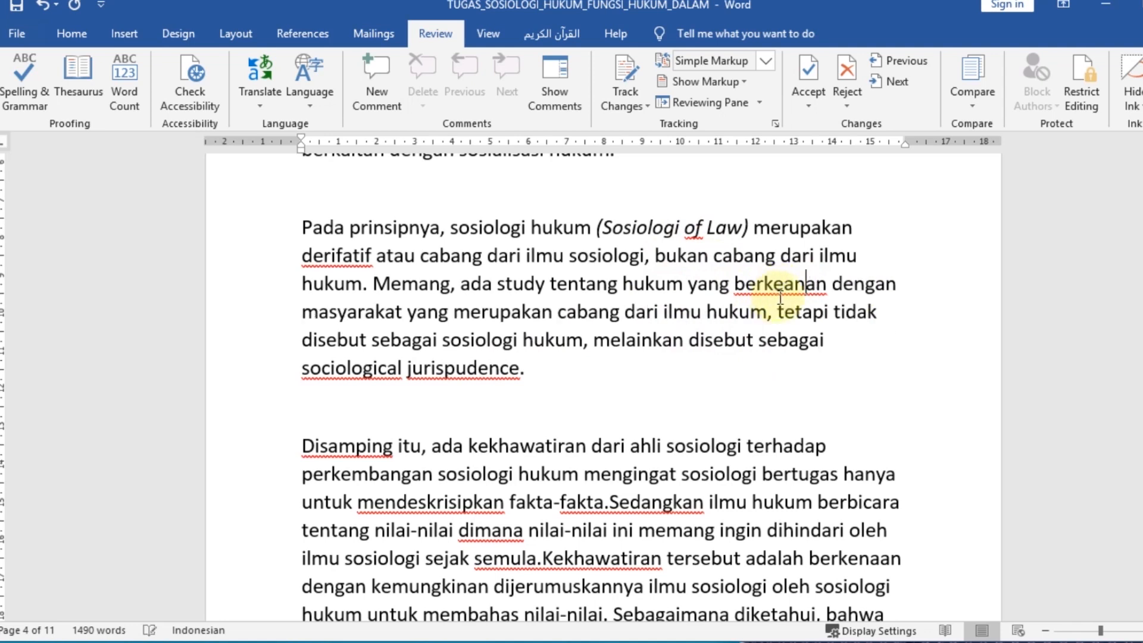
pyautogui.click(793, 288)
pyautogui.press('BackSpace')
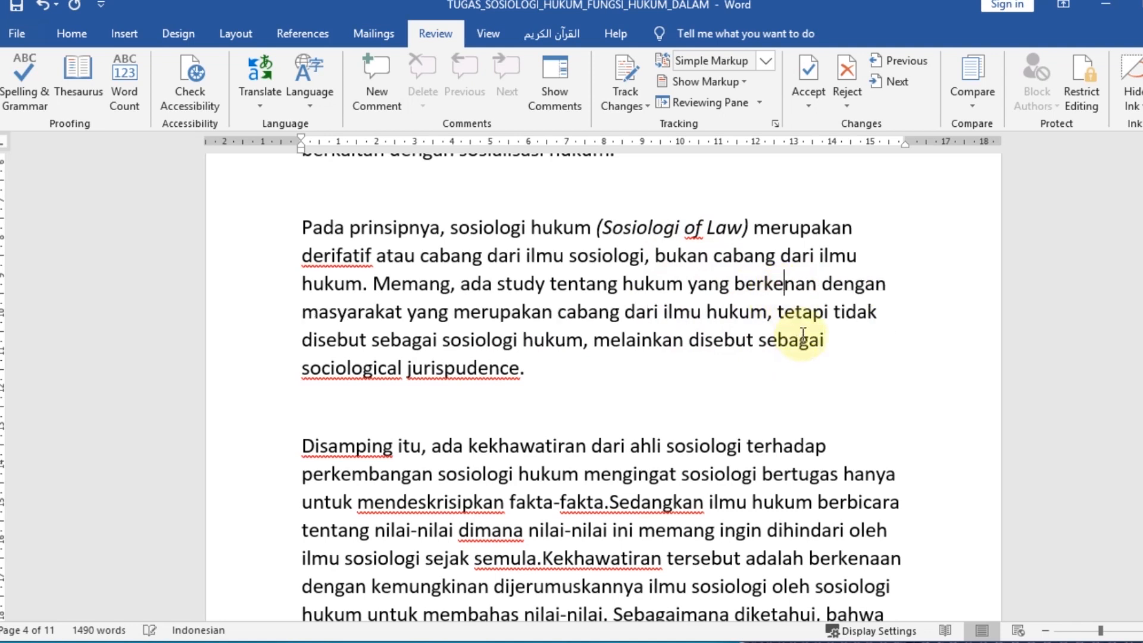
pyautogui.write('a')
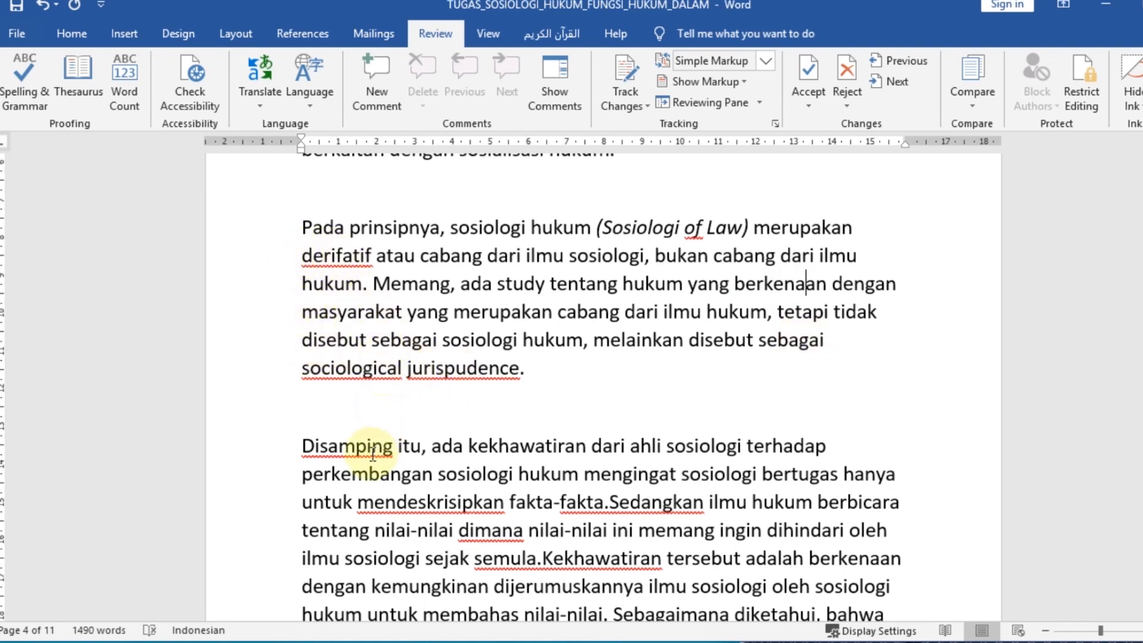
# Split "Disamping" into "Di samping" at the paragraph's start, and place the text cursor before "Sedangkan" in its third line
pyautogui.click(322, 449)
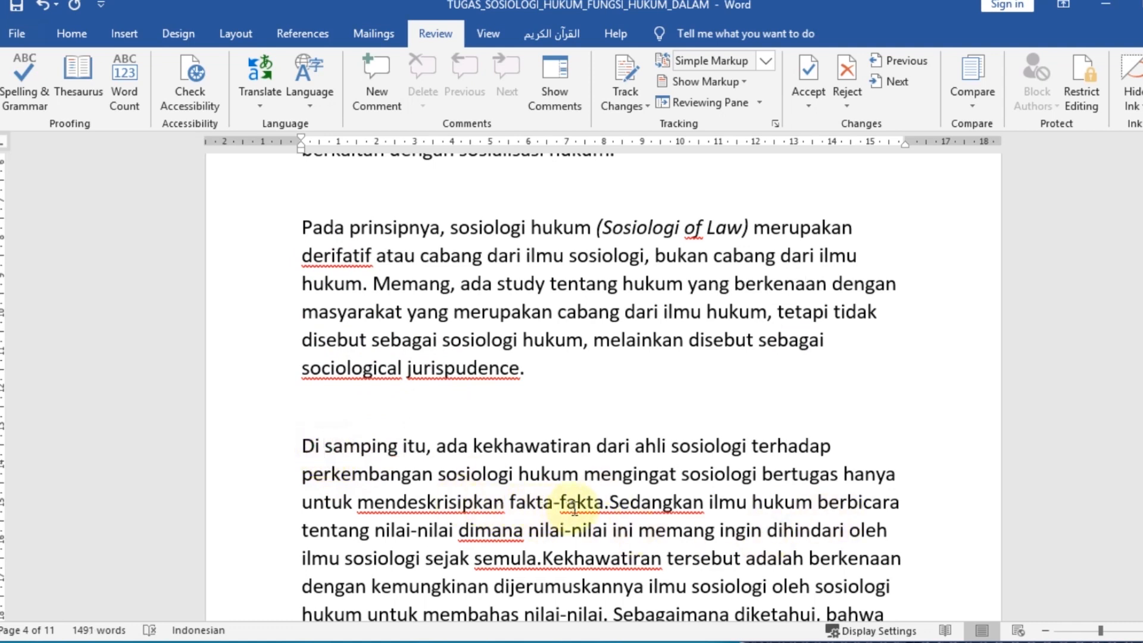
pyautogui.click(612, 499)
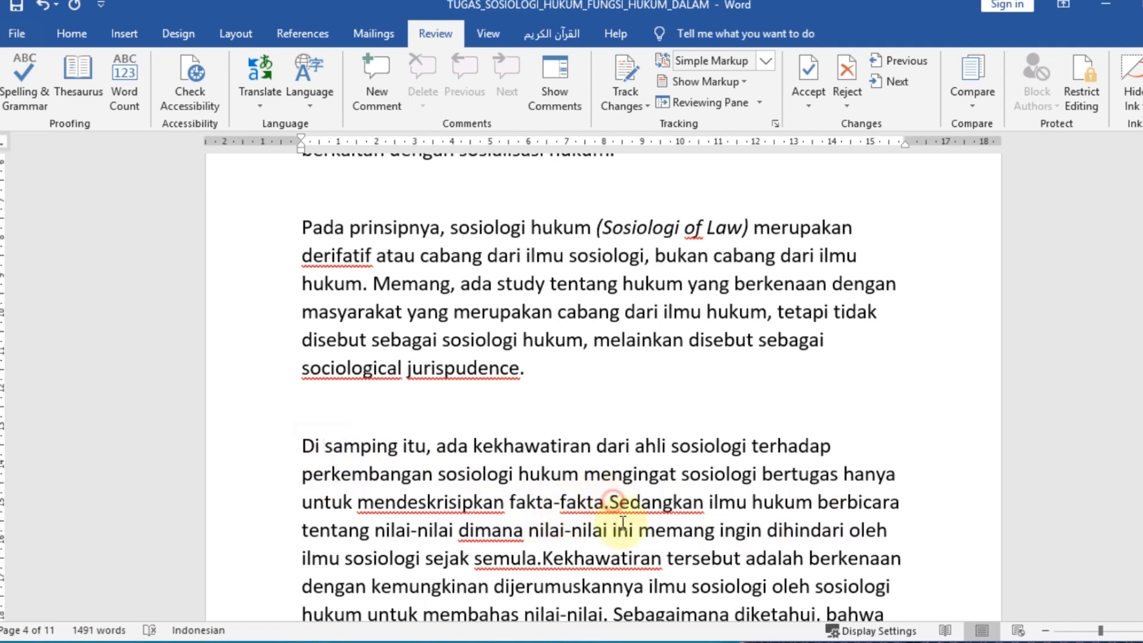